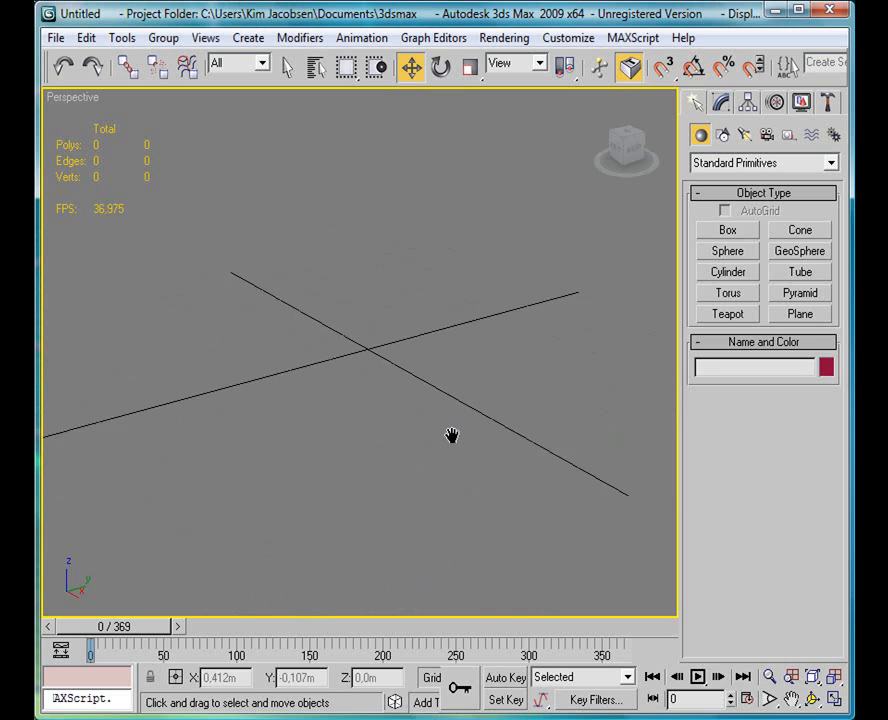
Create a long box primitive about 0.39 m tall near the centre of the grid.
click(729, 231)
drag(341, 313, 387, 464)
click(402, 357)
alt+middle_drag(402, 357, 320, 328)
key(w)
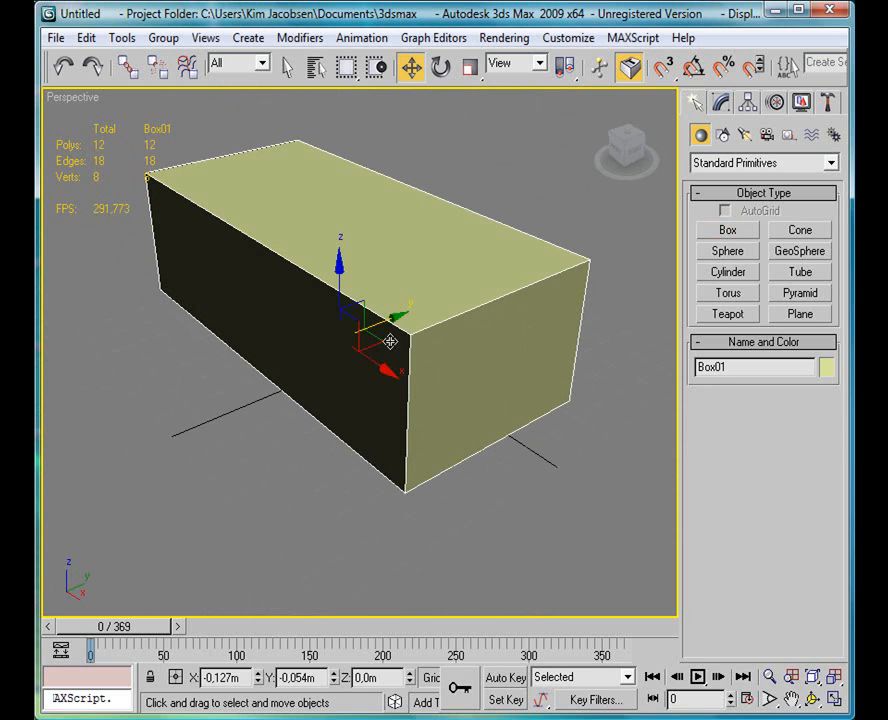
Convert the box to an Editable Poly.
right_click(385, 378)
right_click(378, 330)
click(519, 529)
alt+middle_drag(539, 535, 424, 340)
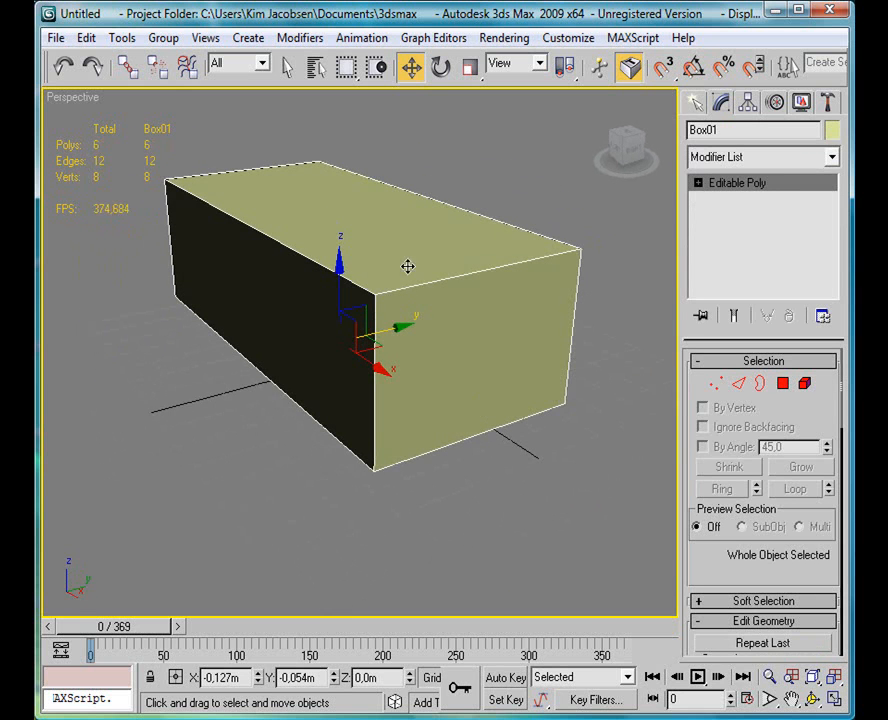
middle_drag(312, 318, 343, 337)
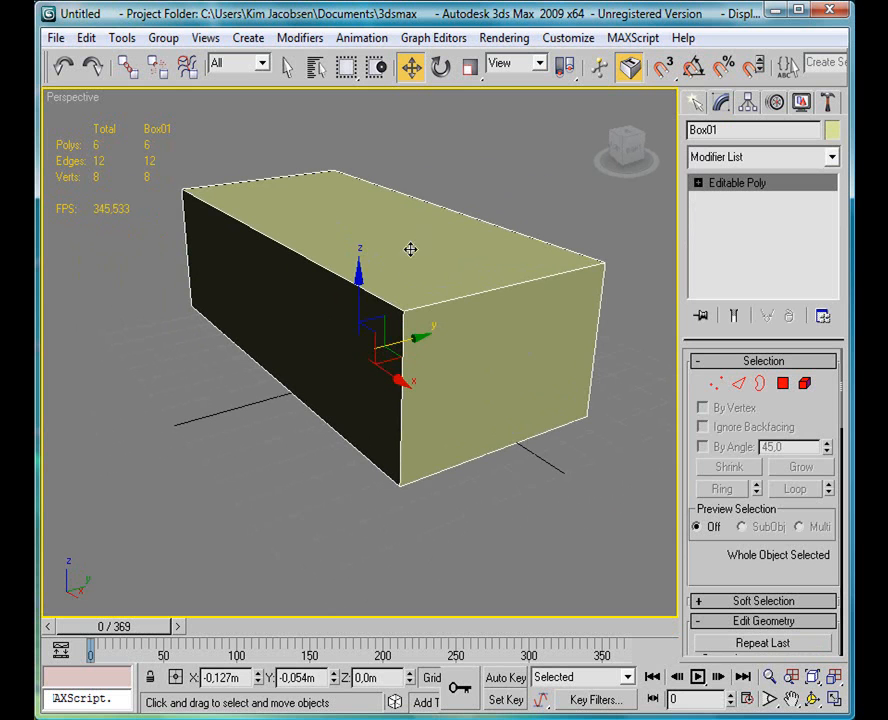
alt+middle_drag(291, 243, 341, 250)
alt+middle_drag(318, 178, 469, 298)
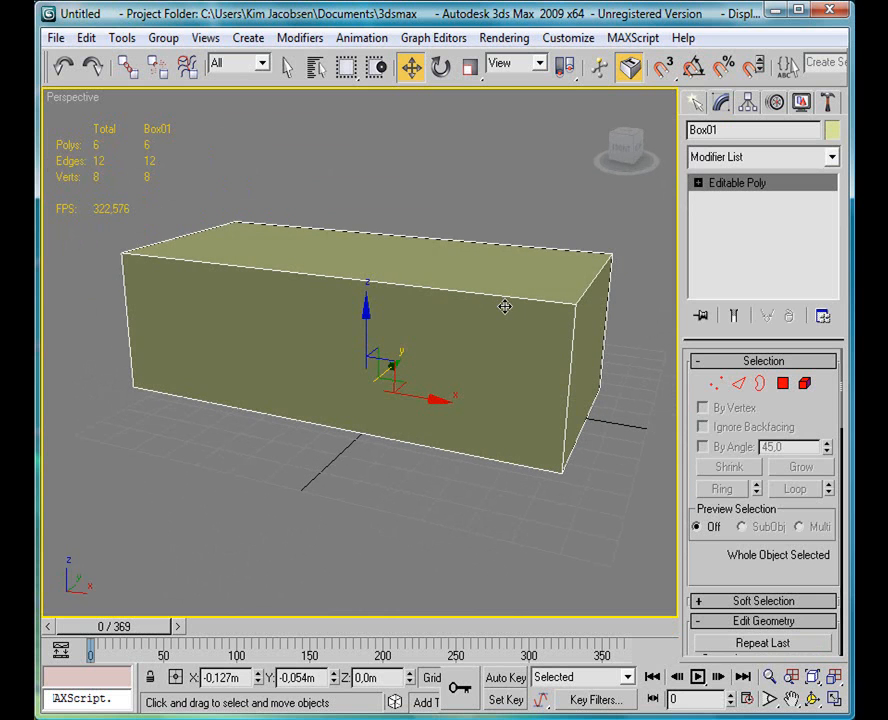
mouse_move(360, 264)
alt+middle_down()
mouse_move(396, 299)
mouse_move(364, 266)
alt+middle_up()
alt+middle_drag(648, 348, 440, 258)
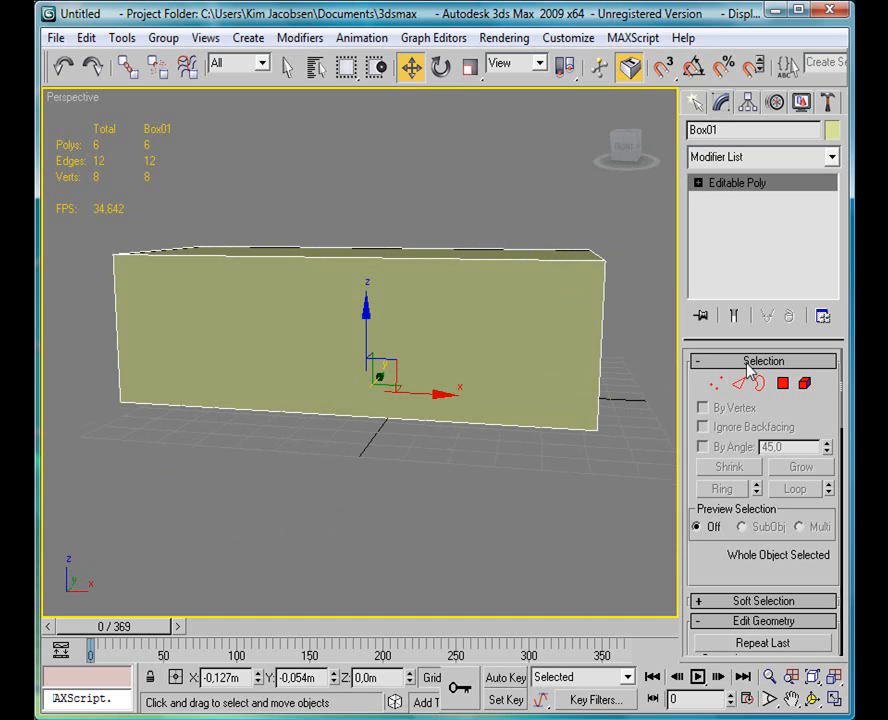
alt+middle_drag(519, 268, 503, 333)
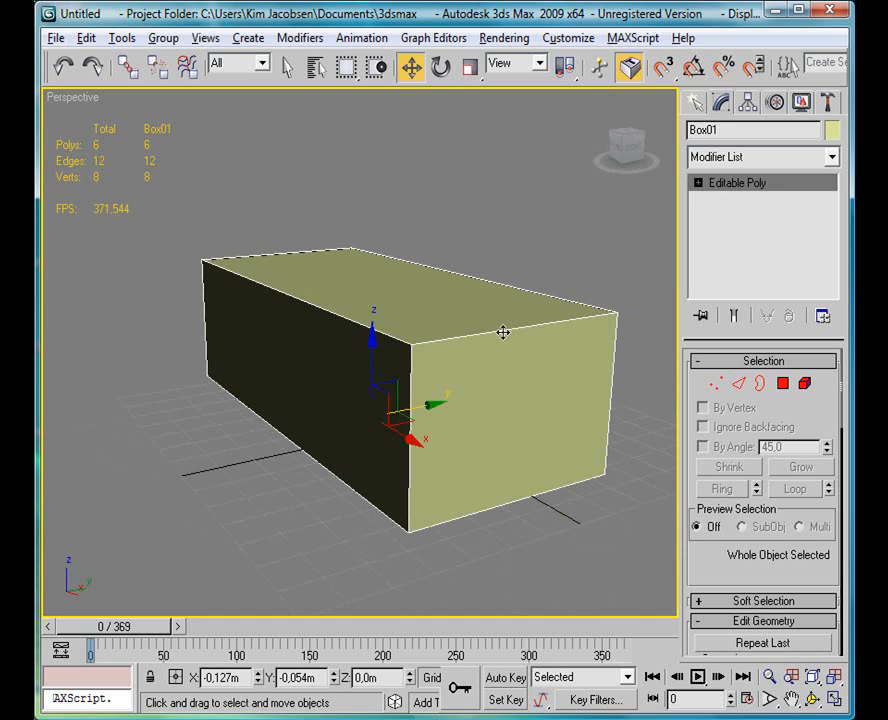
alt+middle_drag(366, 365, 544, 372)
scroll(463, 381, up, 2)
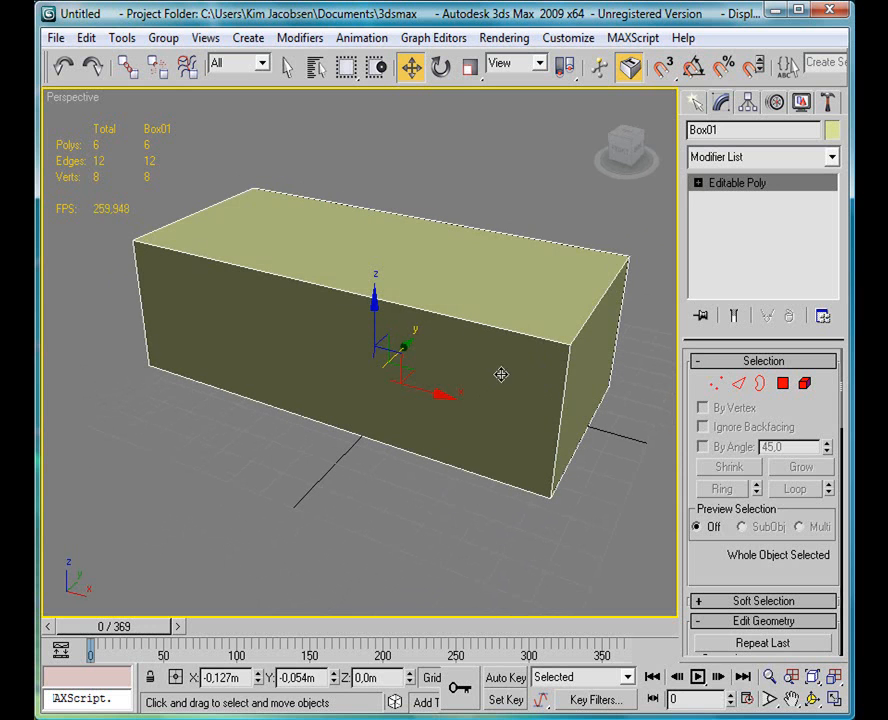
alt+middle_drag(470, 300, 594, 358)
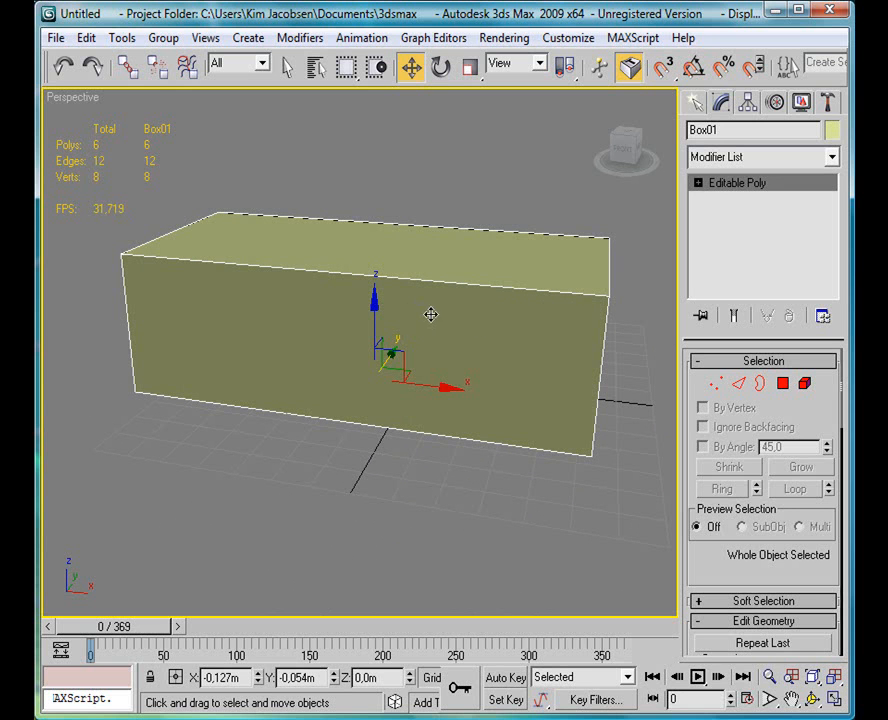
alt+middle_drag(496, 316, 501, 349)
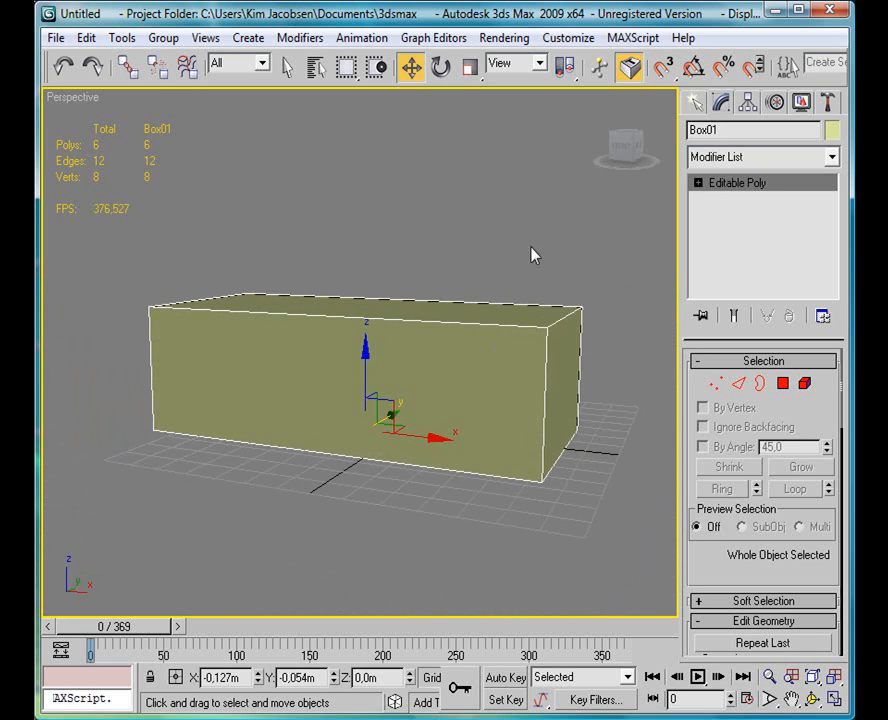
Enter edge sub-object level on the box and select the long upper front edge.
click(740, 384)
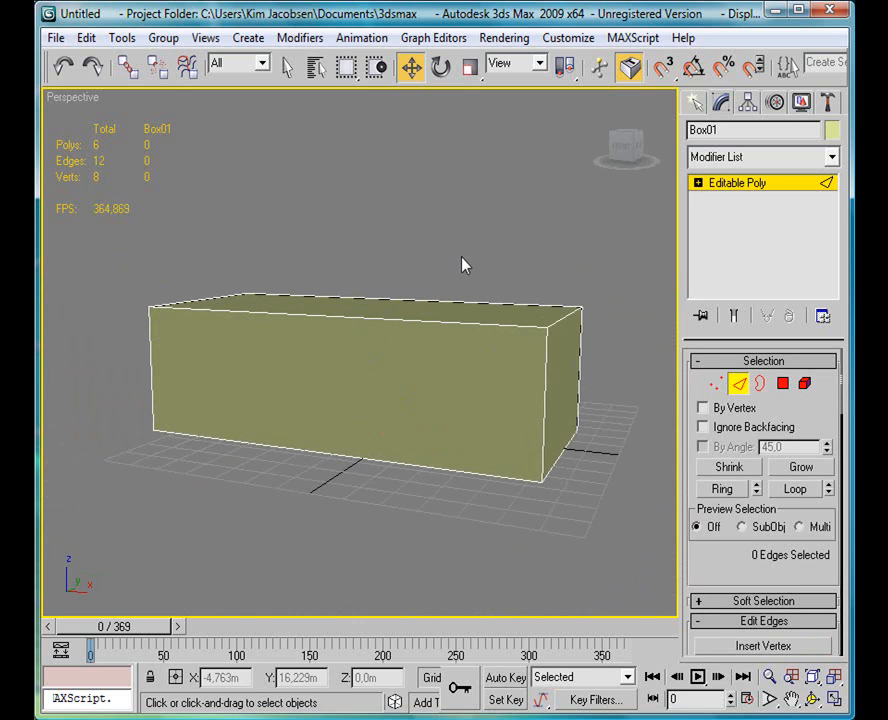
alt+middle_drag(489, 355, 458, 367)
scroll(481, 342, up, 3)
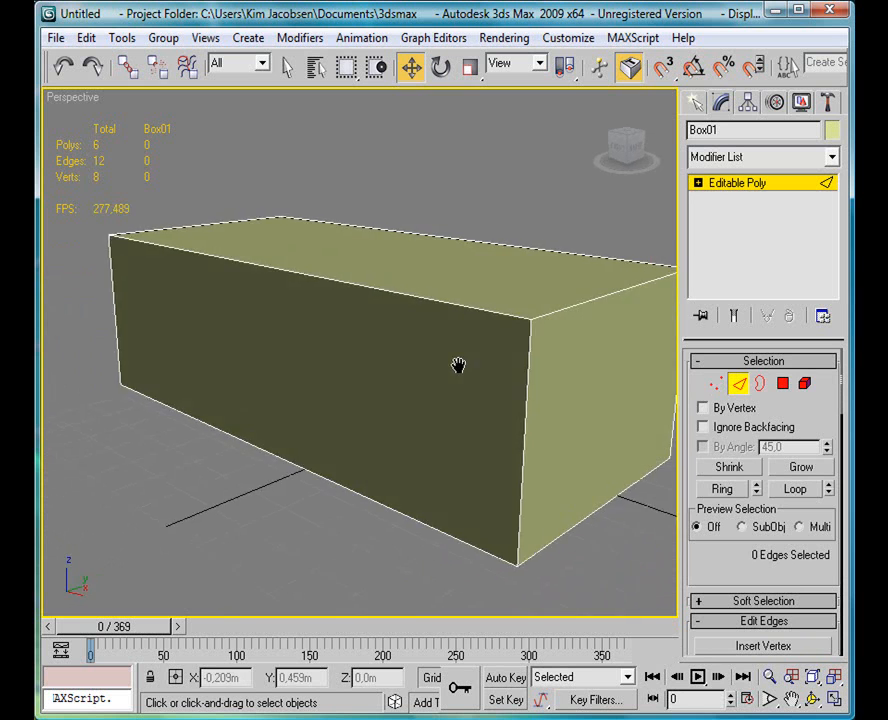
scroll(404, 360, down, 4)
scroll(582, 348, down, 2)
alt+middle_drag(582, 348, 280, 360)
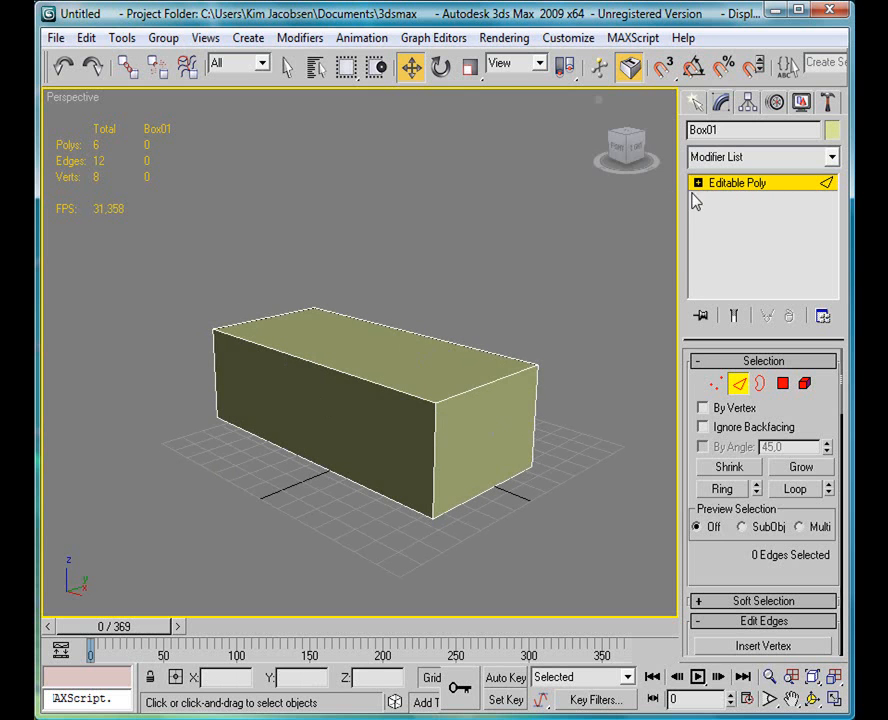
alt+middle_drag(379, 355, 492, 372)
drag(812, 416, 818, 447)
alt+middle_drag(316, 328, 395, 407)
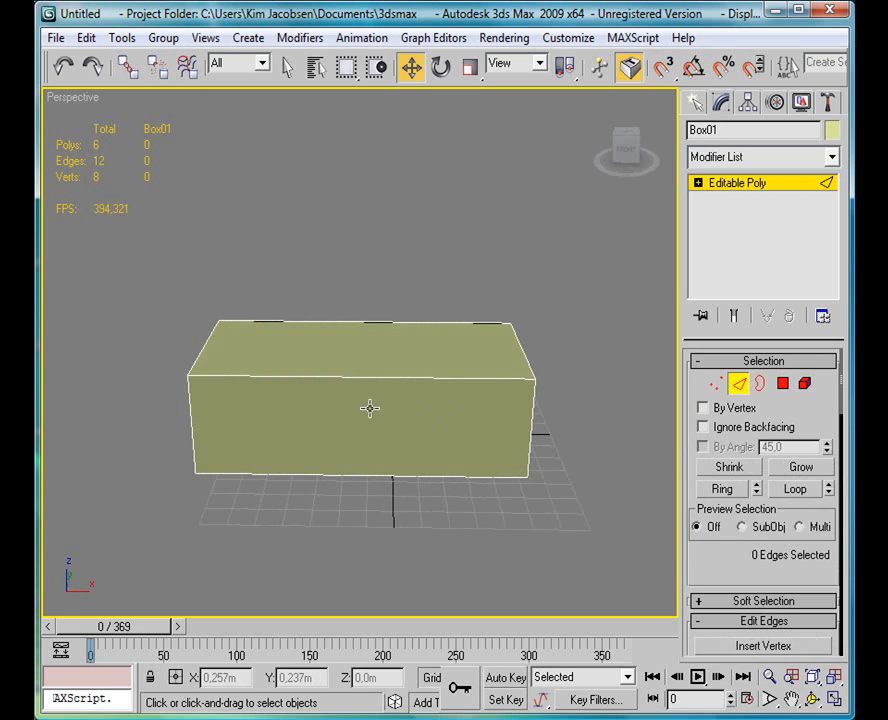
alt+middle_drag(383, 355, 515, 365)
drag(433, 444, 385, 490)
alt+middle_drag(555, 470, 557, 440)
click(549, 389)
click(356, 363)
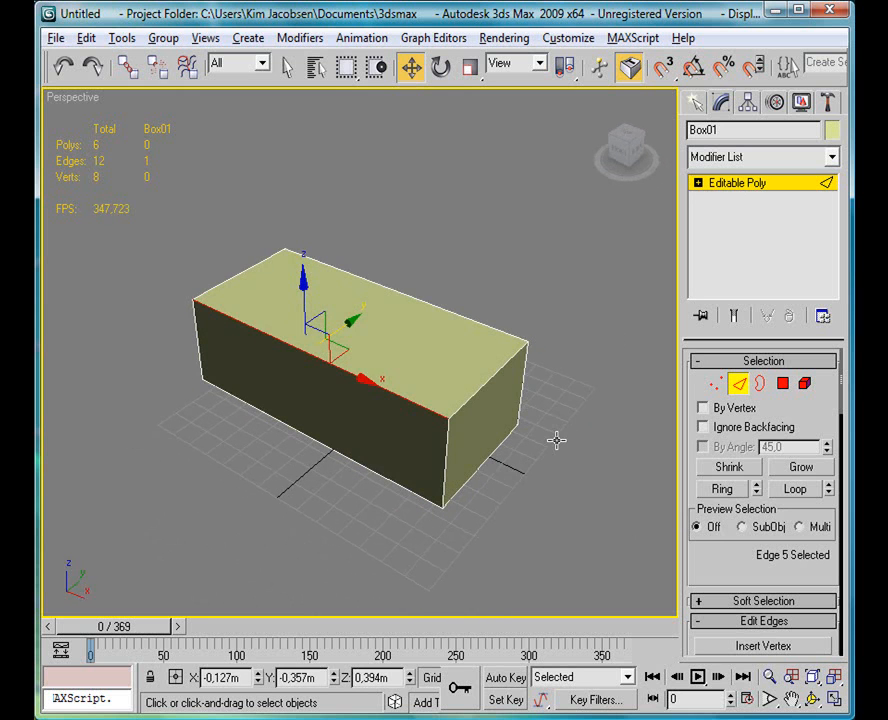
Expand the selected upper front edge to its ring of four parallel long edges.
alt+middle_drag(410, 363, 411, 340)
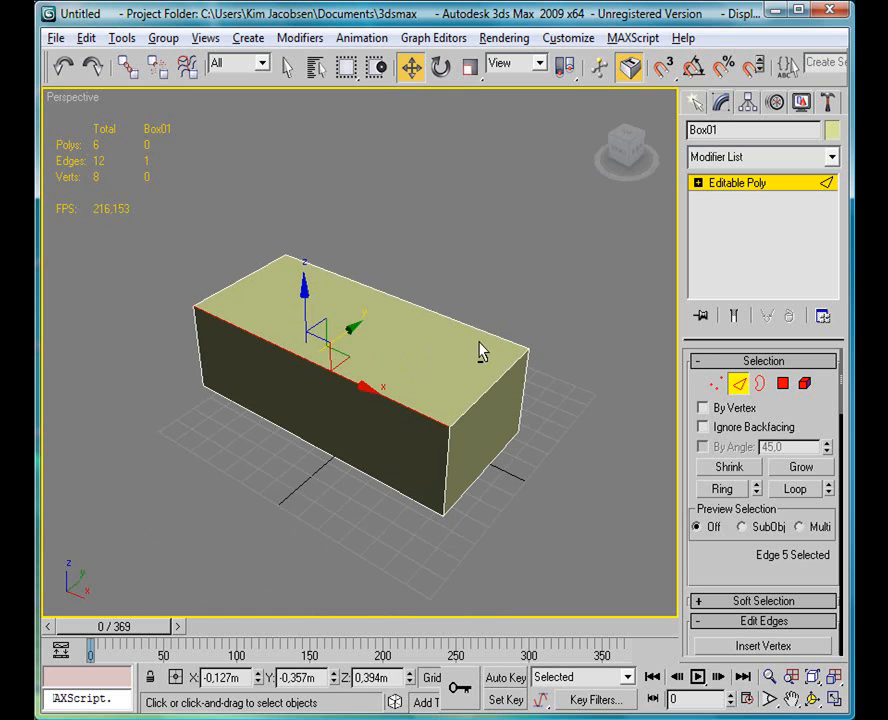
key(alt+r)
alt+middle_drag(549, 317, 511, 381)
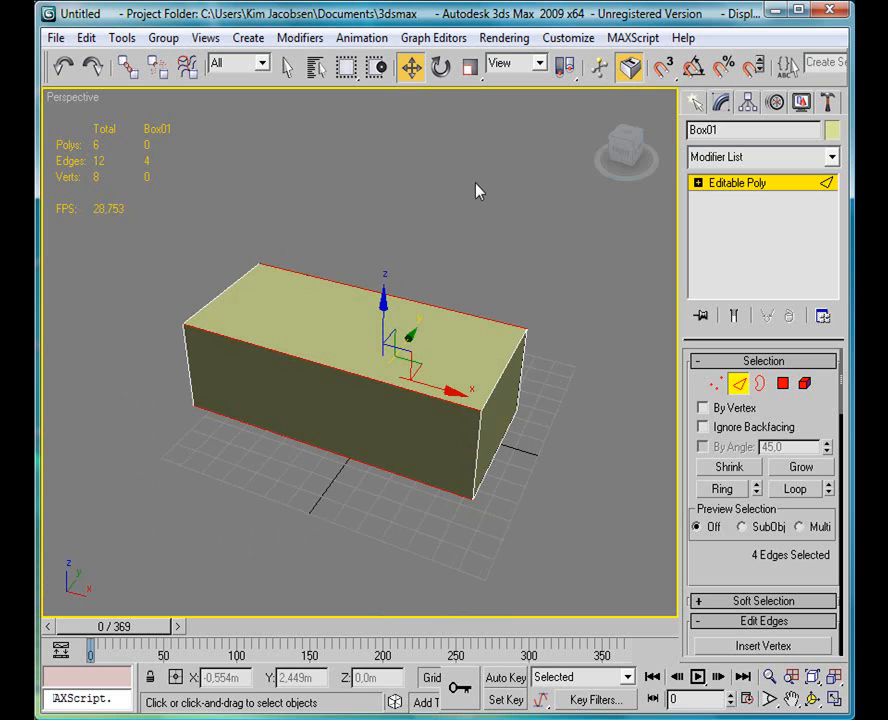
Turn the Keyboard Shortcut Override off and on again while testing the ring shortcut on the upper front edge.
alt+middle_drag(489, 236, 488, 293)
click(631, 68)
click(386, 264)
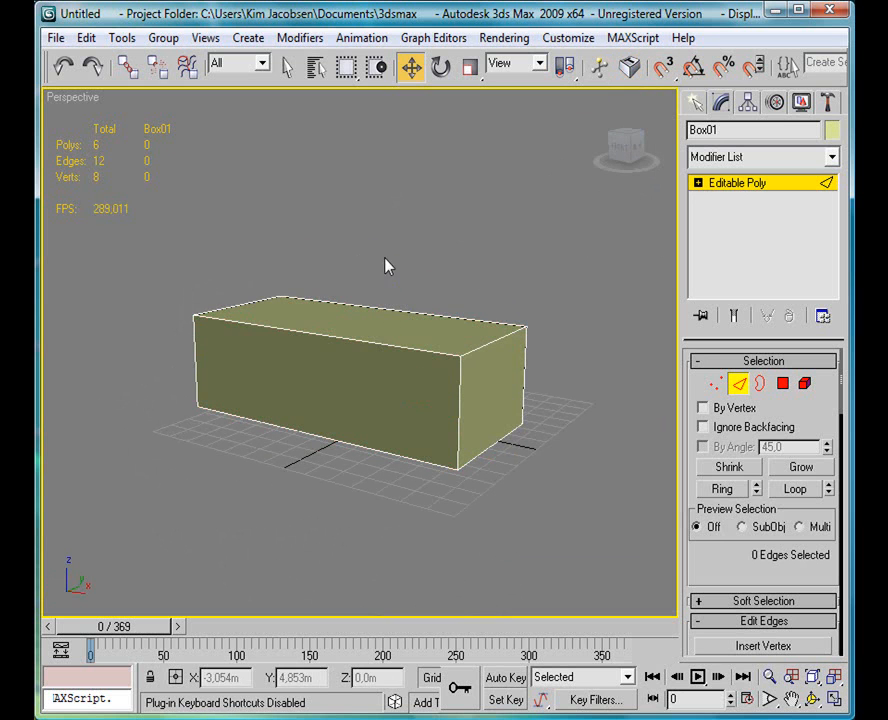
click(360, 343)
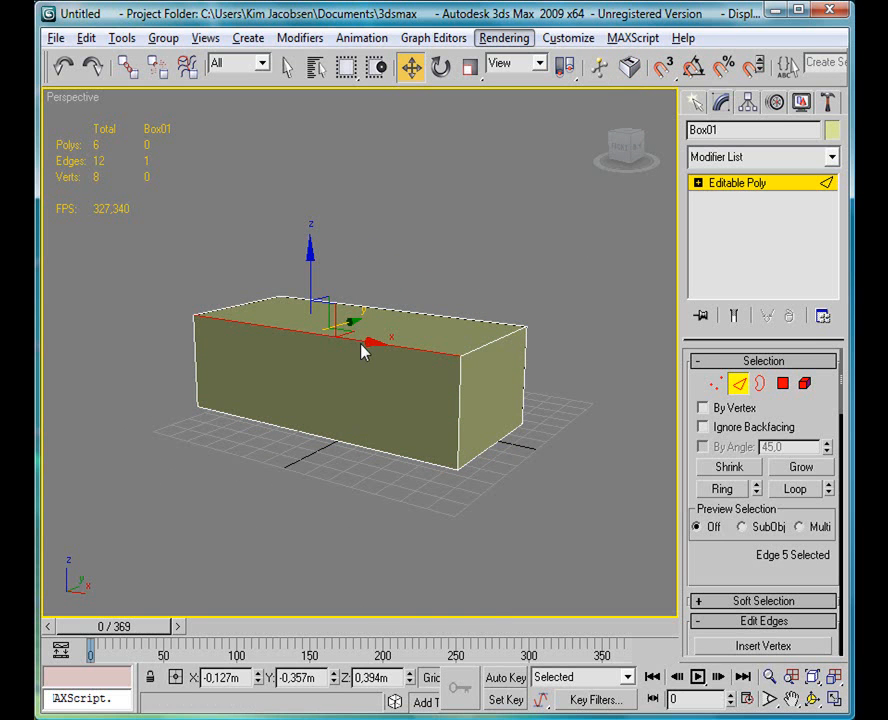
click(506, 38)
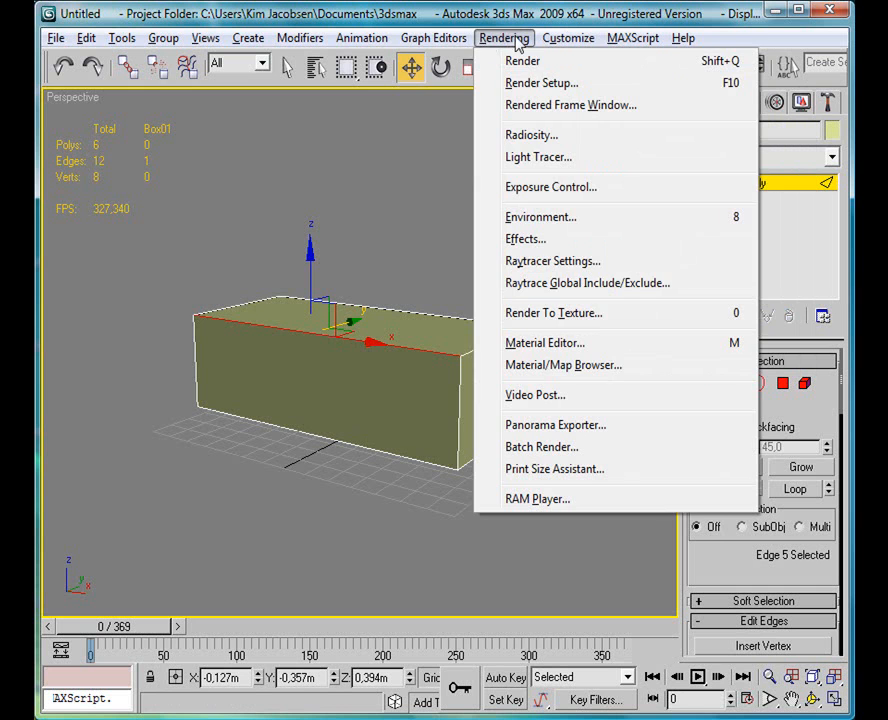
mouse_move(434, 38)
click(422, 180)
click(653, 98)
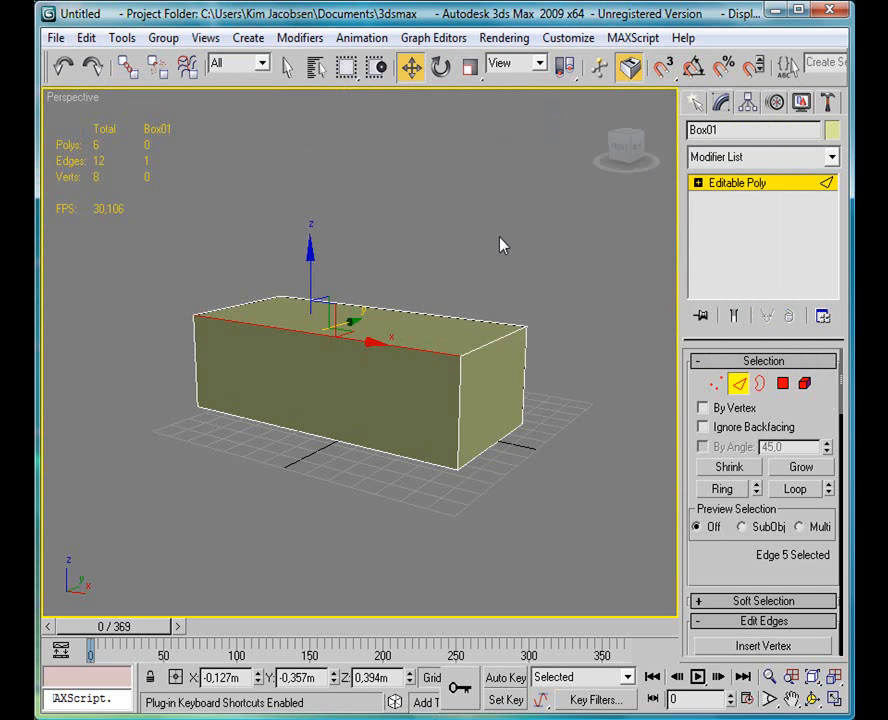
Ring-select the box's four long edges from the upper front edge and bring up the edge editing options.
key(alt+r)
alt+middle_drag(526, 354, 556, 371)
drag(815, 430, 815, 152)
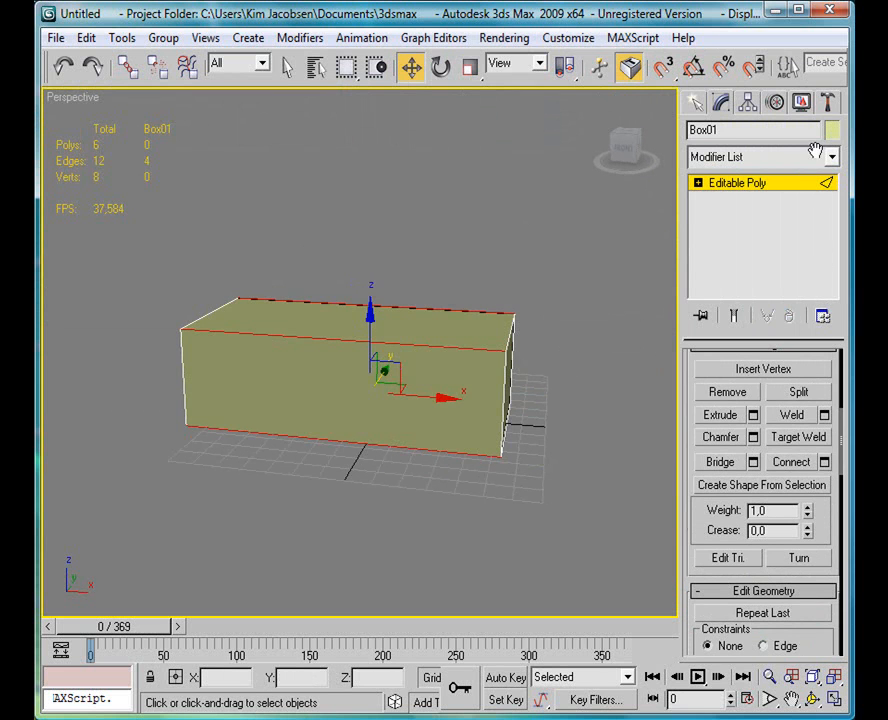
Connect the four ring-selected edges with the default single loop, inspect it around the box, and undo it.
click(808, 466)
mouse_move(525, 363)
alt+middle_down()
mouse_move(502, 426)
mouse_move(530, 360)
alt+middle_up()
alt+middle_drag(447, 440, 353, 243)
alt+middle_drag(472, 452, 473, 338)
alt+middle_drag(455, 424, 447, 359)
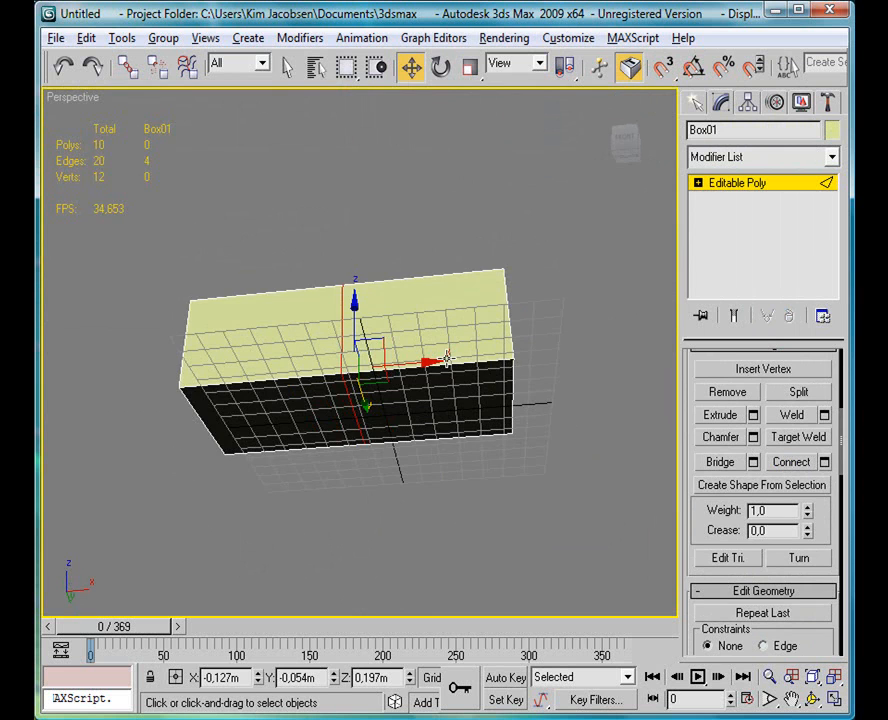
key(ctrl+z)
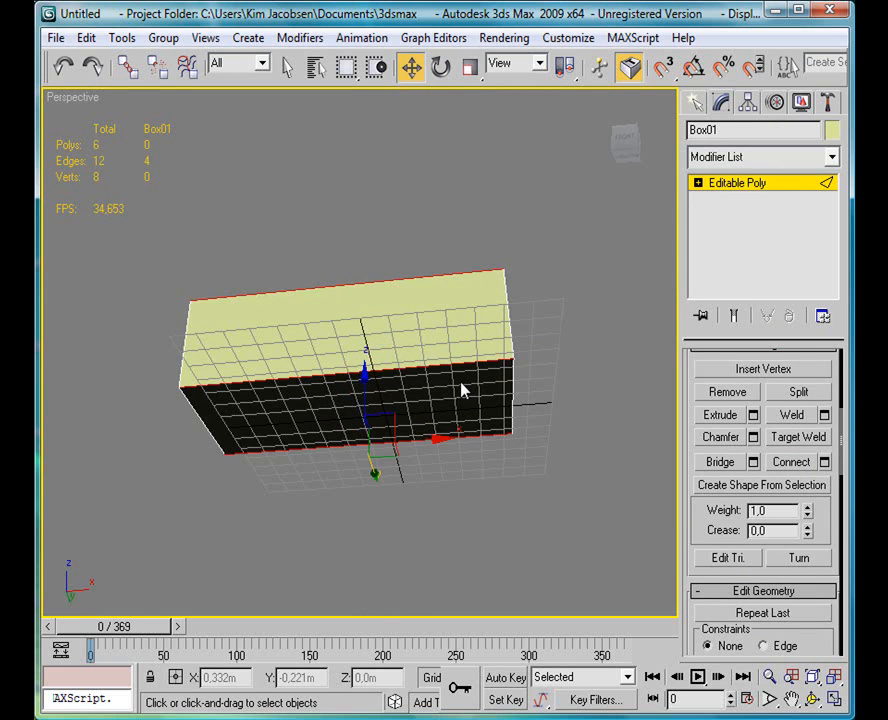
Open the Connect Edges settings for the four long edges and set Segments to 2.
alt+middle_drag(501, 392, 541, 410)
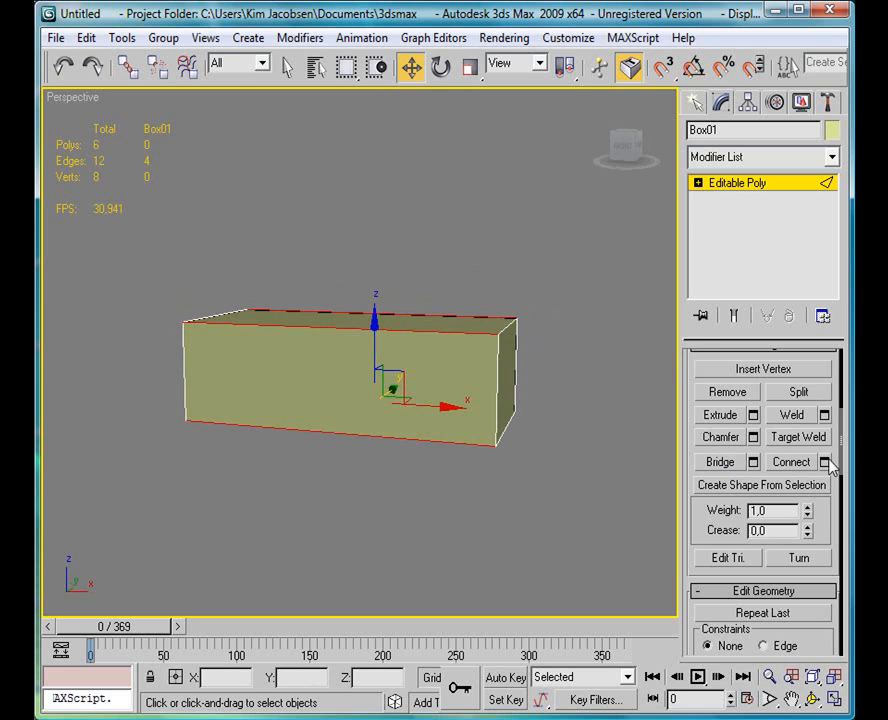
click(824, 462)
drag(584, 198, 720, 198)
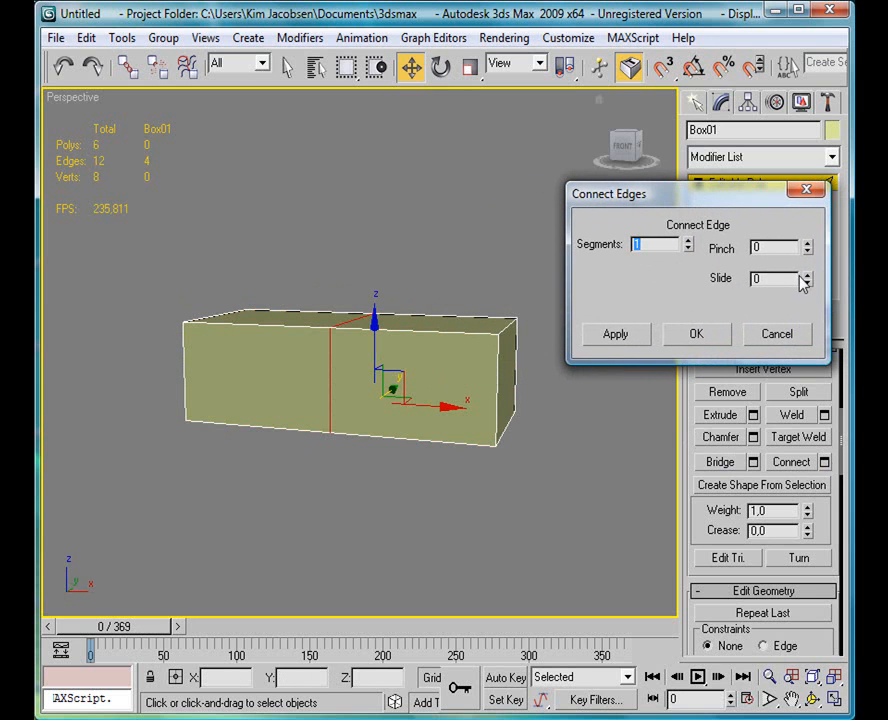
alt+middle_drag(470, 304, 463, 333)
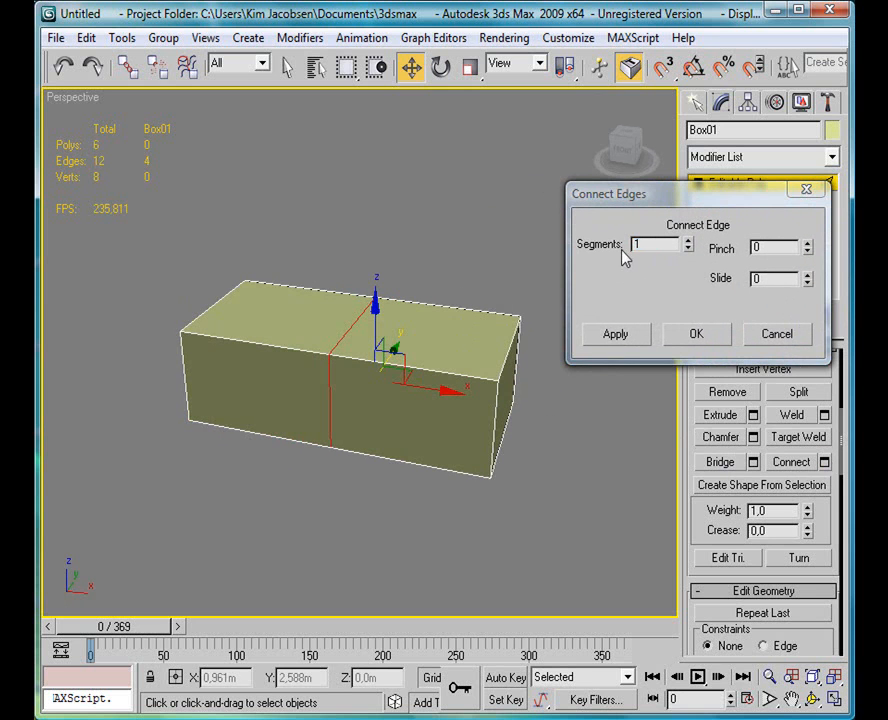
click(687, 241)
alt+middle_drag(476, 432, 660, 305)
click(690, 241)
click(690, 241)
click(690, 241)
click(688, 249)
click(688, 249)
click(688, 249)
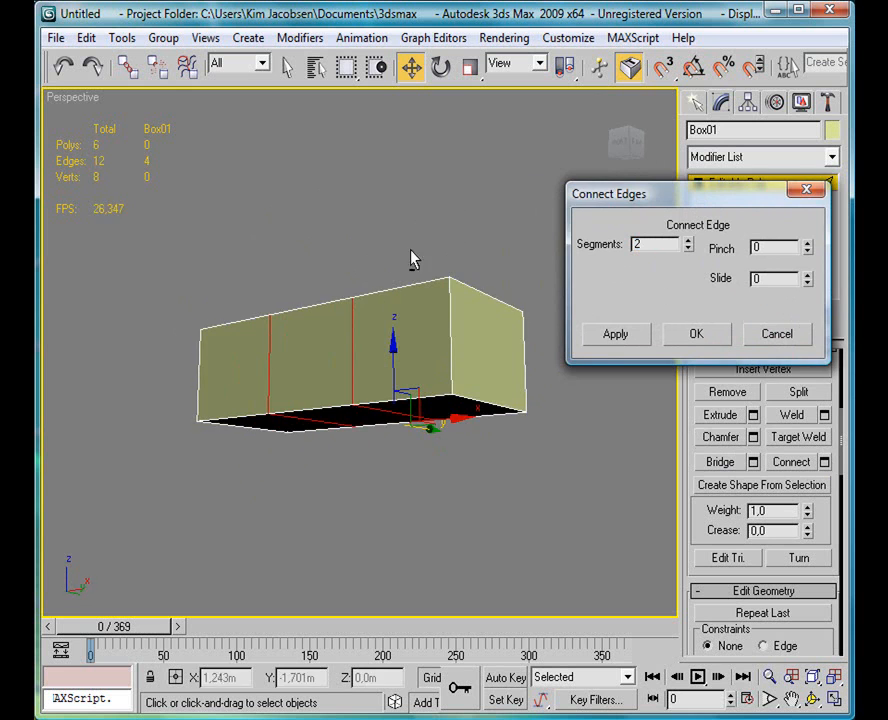
alt+middle_drag(412, 256, 440, 343)
Try a Pinch of 38 on the two connecting loops and reset it to 0.
mouse_move(812, 284)
mouse_down()
mouse_move(812, 90)
mouse_move(818, 428)
mouse_move(818, 264)
mouse_move(814, 286)
mouse_up()
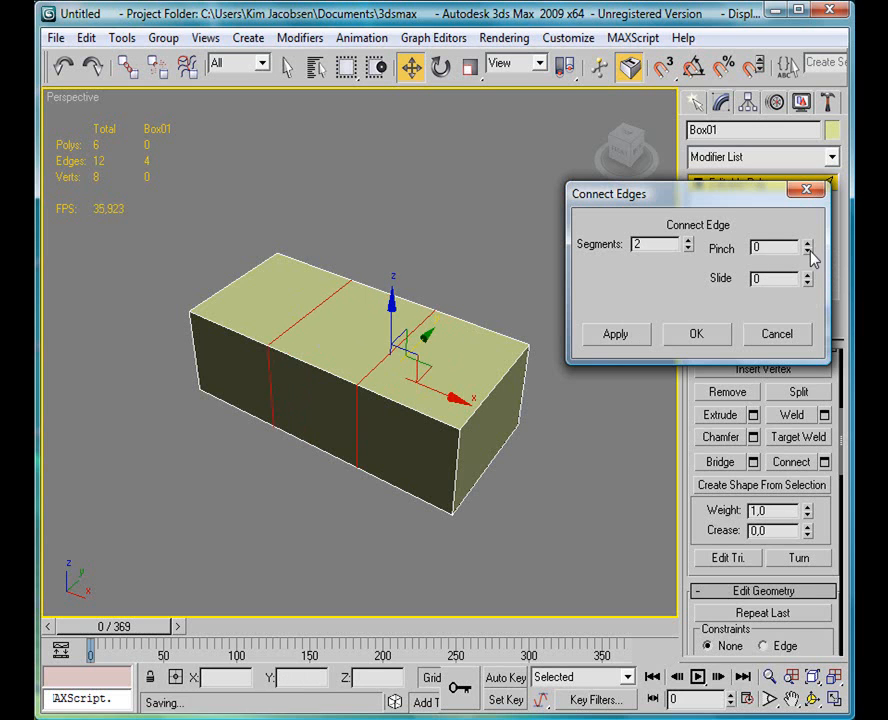
drag(808, 254, 833, 175)
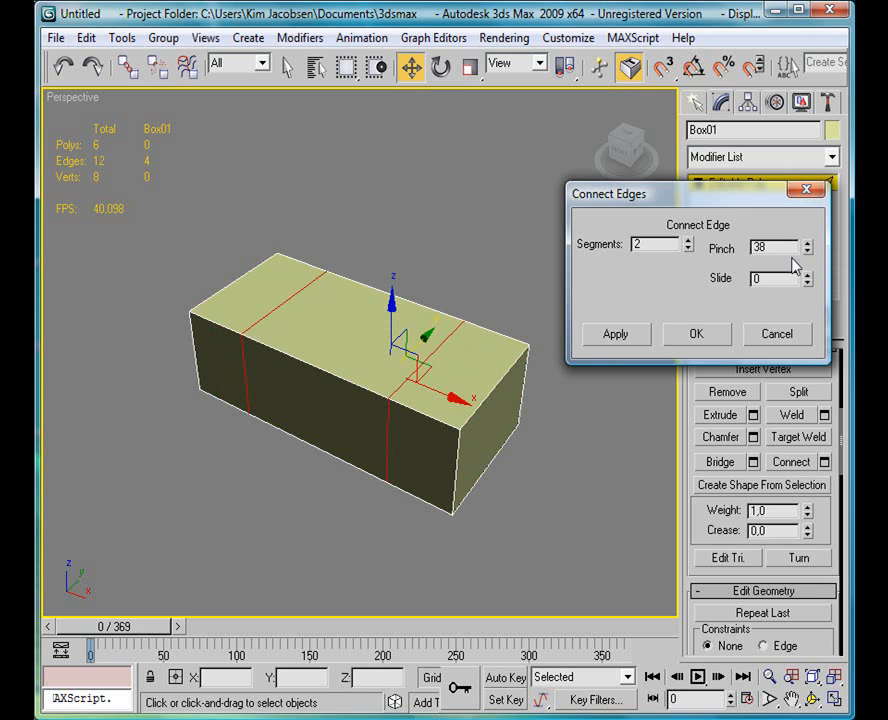
right_click(806, 252)
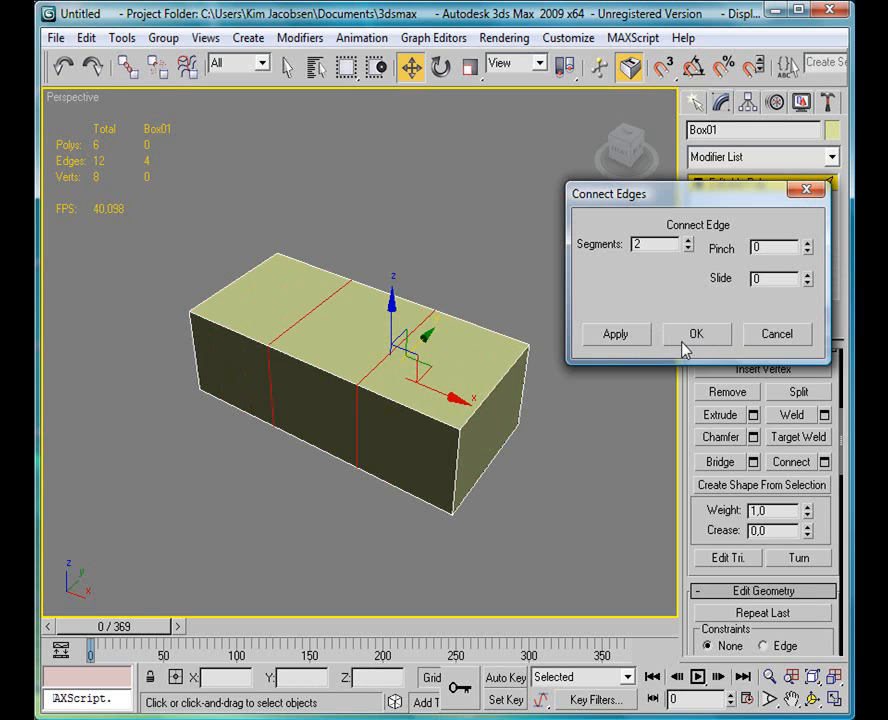
Accept the two-segment edge connection and clear the edge selection.
click(670, 344)
alt+middle_drag(460, 452, 484, 434)
click(561, 335)
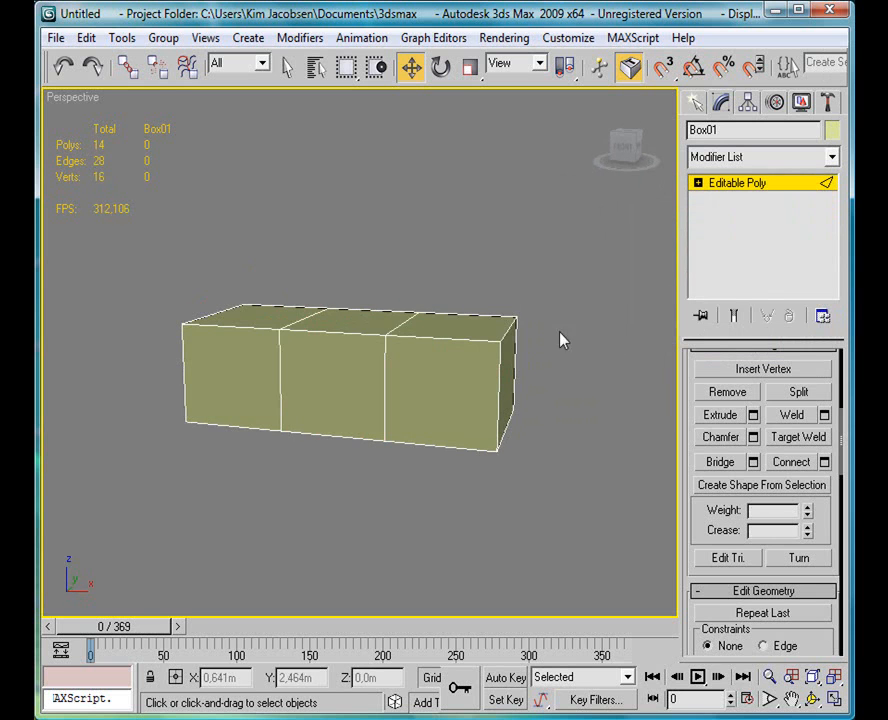
Raise the new crosswise top edge nearer the positive X end to about Z 0.67 m, forming a peak, and deselect it.
alt+middle_drag(561, 335, 467, 364)
click(398, 340)
drag(424, 336, 506, 270)
alt+middle_drag(506, 270, 401, 366)
scroll(359, 460, up, 3)
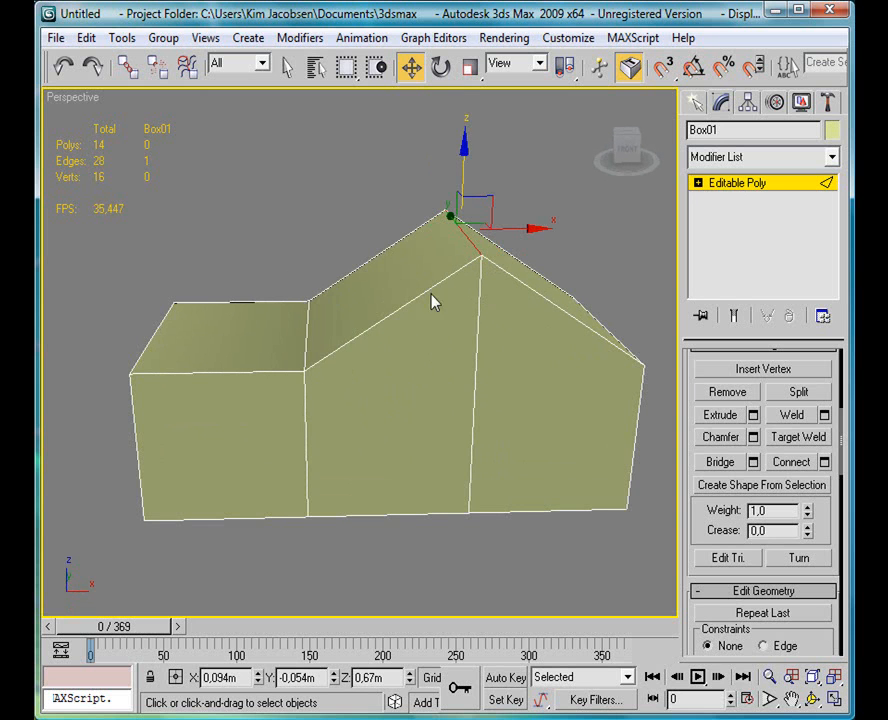
mouse_move(369, 345)
alt+middle_down()
mouse_move(440, 395)
mouse_move(452, 341)
alt+middle_up()
click(335, 190)
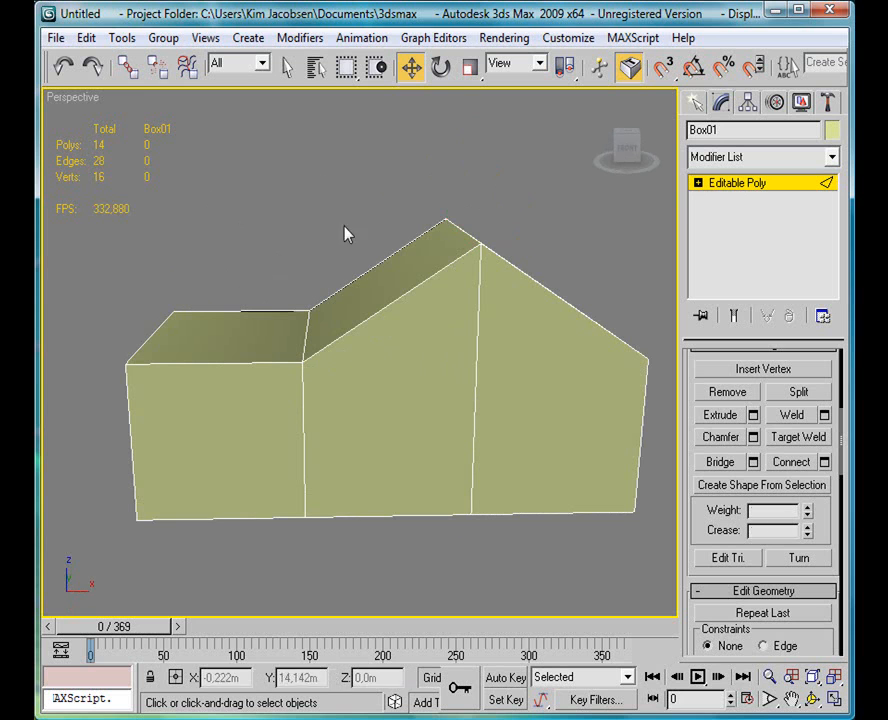
Try moving the front vertex of the valley edge freely to about X -0.148 m, Z 0.538 m.
key(q)
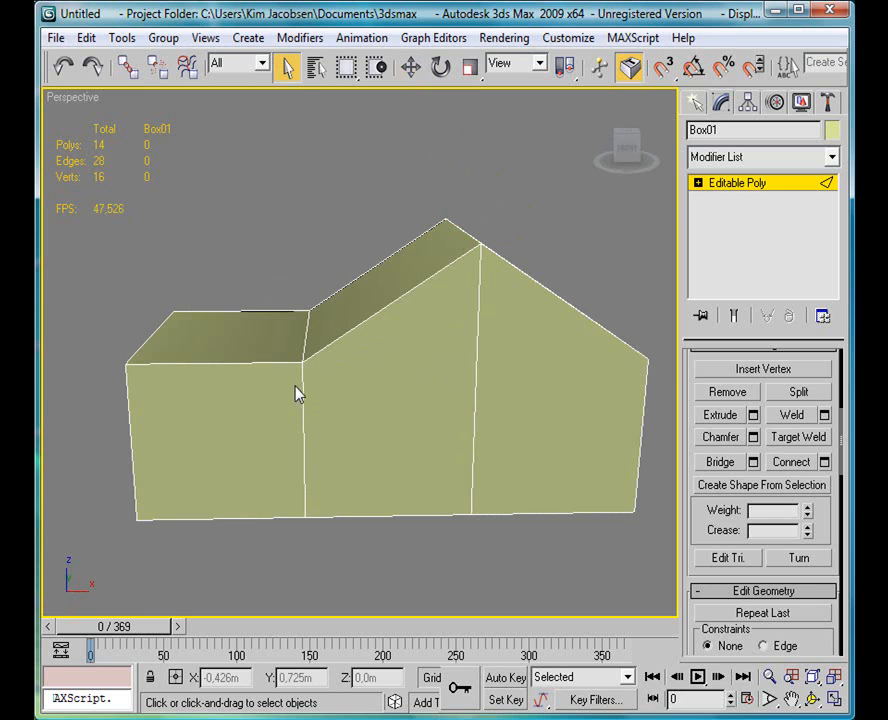
key(1)
click(303, 363)
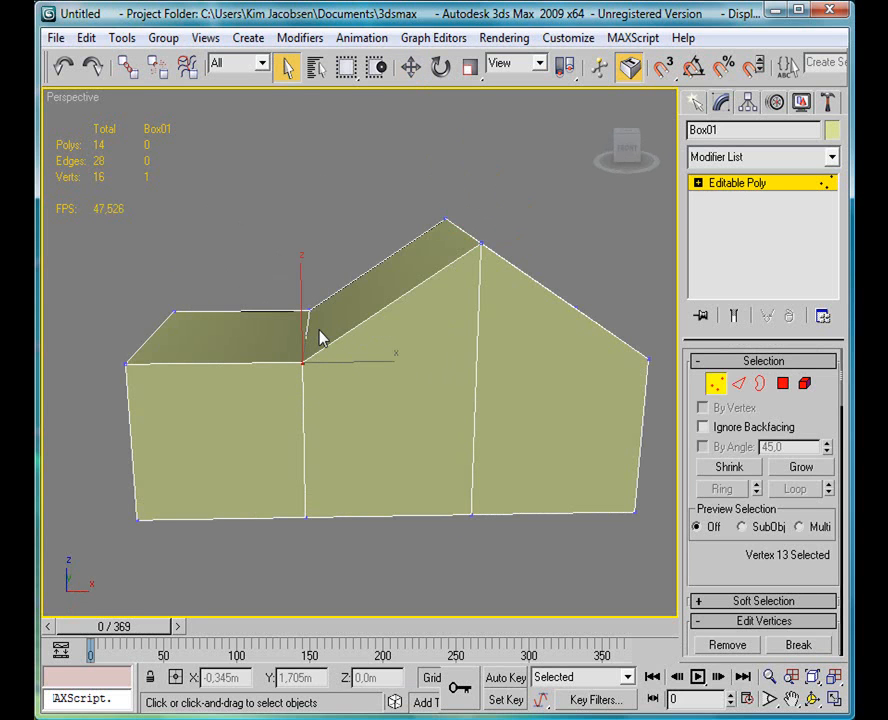
key(w)
drag(328, 327, 402, 270)
click(627, 147)
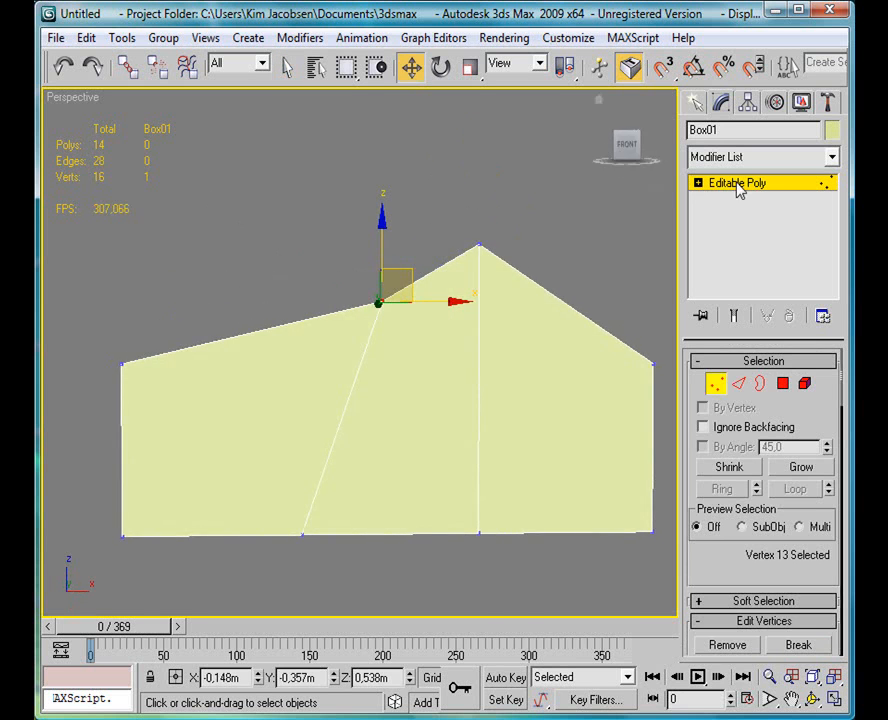
alt+middle_drag(382, 221, 674, 240)
alt+middle_drag(478, 300, 478, 430)
Set the movement constraint to Edge and try sliding the front valley vertex along its adjoining edges.
drag(809, 407, 828, 10)
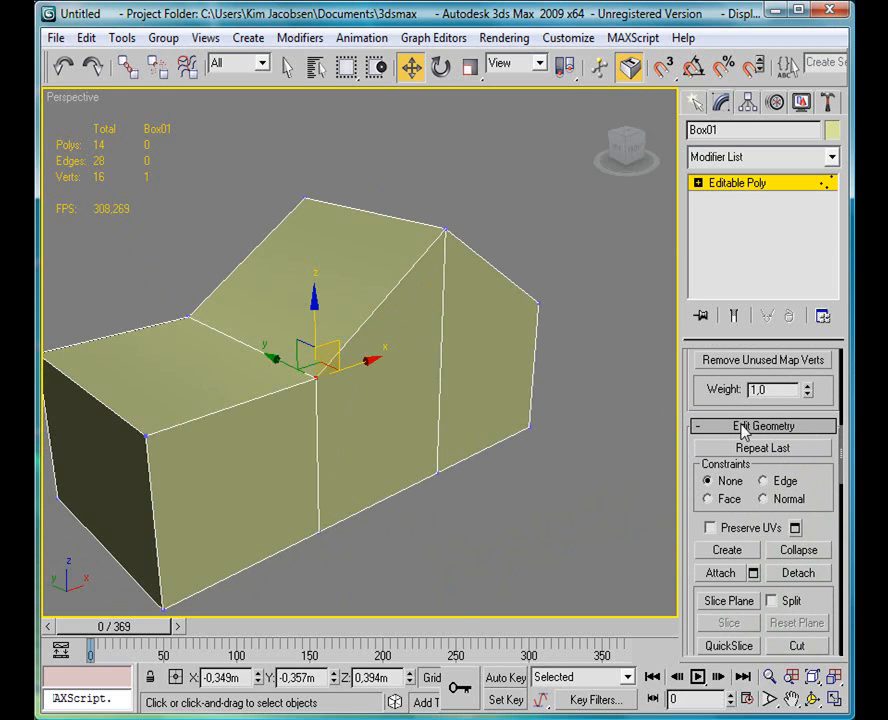
alt+middle_drag(603, 504, 443, 450)
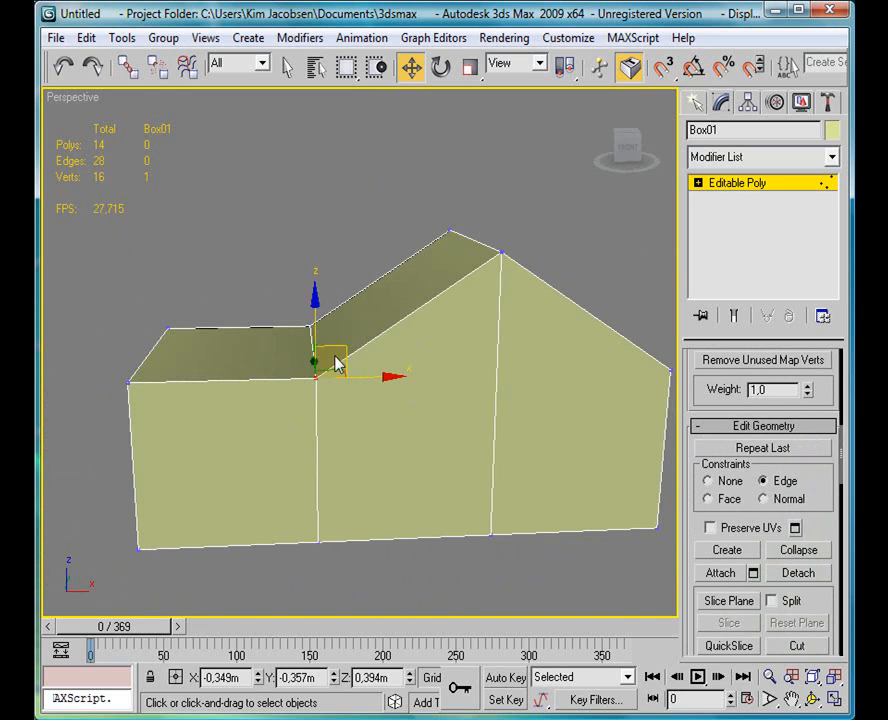
mouse_move(343, 349)
mouse_down()
mouse_move(484, 311)
mouse_move(327, 371)
mouse_move(398, 345)
mouse_move(342, 354)
mouse_move(478, 313)
mouse_move(488, 327)
mouse_move(347, 398)
mouse_move(331, 366)
mouse_move(208, 361)
mouse_move(353, 359)
mouse_move(359, 450)
mouse_move(355, 351)
mouse_move(341, 347)
mouse_move(334, 360)
mouse_up()
alt+middle_drag(237, 399, 361, 405)
mouse_move(247, 370)
mouse_down()
mouse_move(153, 345)
mouse_move(236, 361)
mouse_up()
alt+middle_drag(547, 412, 407, 464)
Undo the constrained vertex moves and the Edge constraint setting.
key(ctrl+z)
key(ctrl+z)
key(ctrl+z)
Examine the peaked box and its edge loops from several angles.
alt+middle_drag(484, 450, 539, 391)
scroll(474, 372, down, 5)
alt+middle_drag(472, 371, 678, 490)
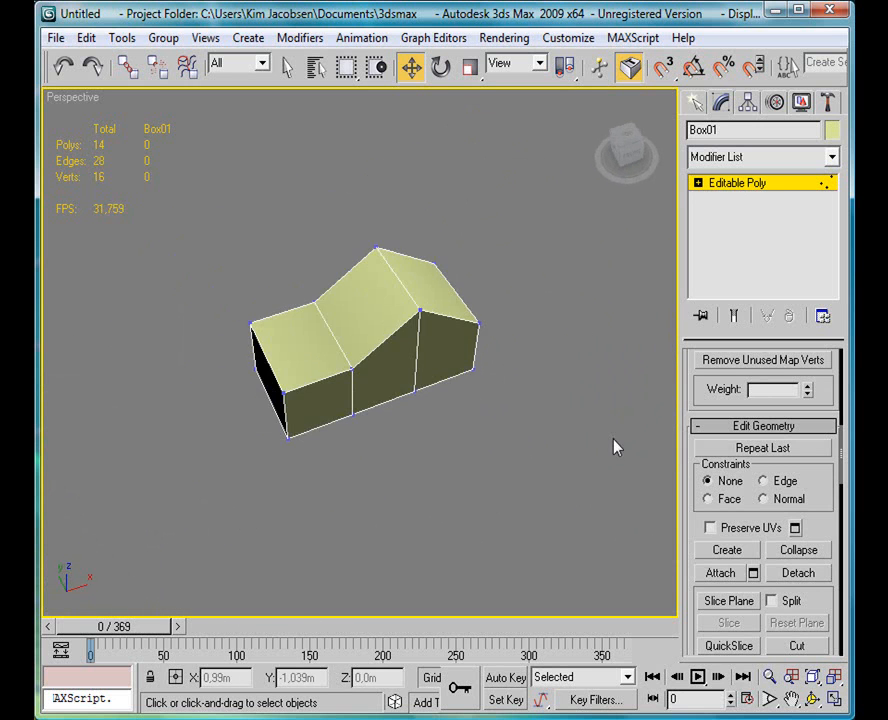
alt+middle_drag(425, 311, 457, 325)
alt+middle_drag(466, 370, 404, 394)
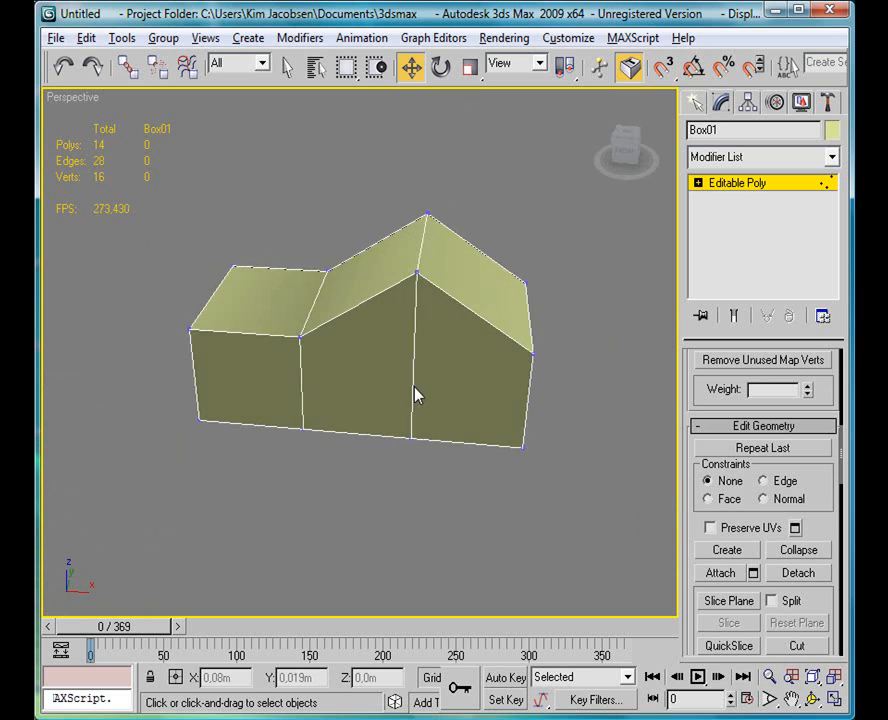
scroll(412, 394, up, 4)
scroll(336, 352, down, 4)
alt+middle_drag(418, 251, 540, 357)
alt+middle_drag(479, 256, 415, 283)
alt+middle_drag(336, 305, 390, 380)
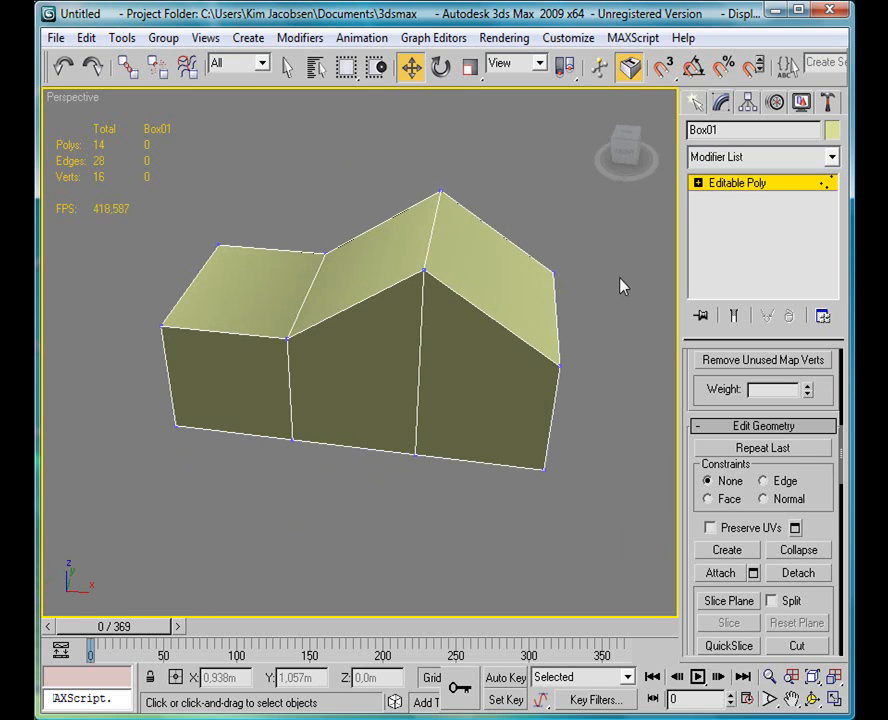
Switch to Edge level and select the whole edge loop running over the peak.
drag(823, 482, 826, 634)
drag(822, 493, 818, 700)
drag(824, 383, 825, 440)
click(743, 388)
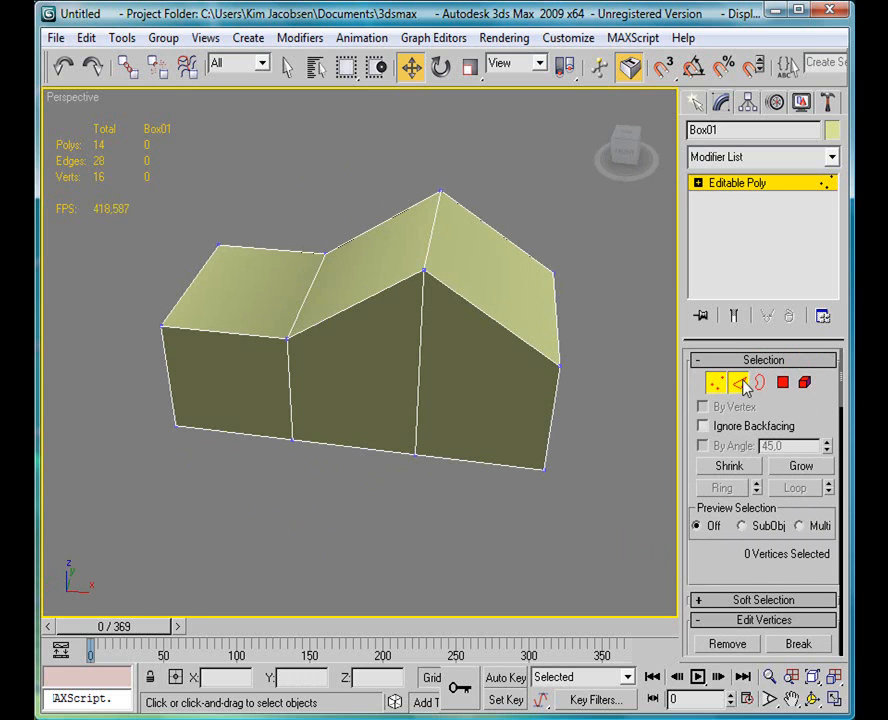
click(743, 386)
click(416, 336)
alt+middle_drag(500, 408, 585, 335)
key(alt+l)
Set the movement constraint to Edge and slide the peak's edges toward the positive X end, with the top edge at about X 0.251 m.
drag(822, 537, 831, 335)
drag(826, 540, 829, 348)
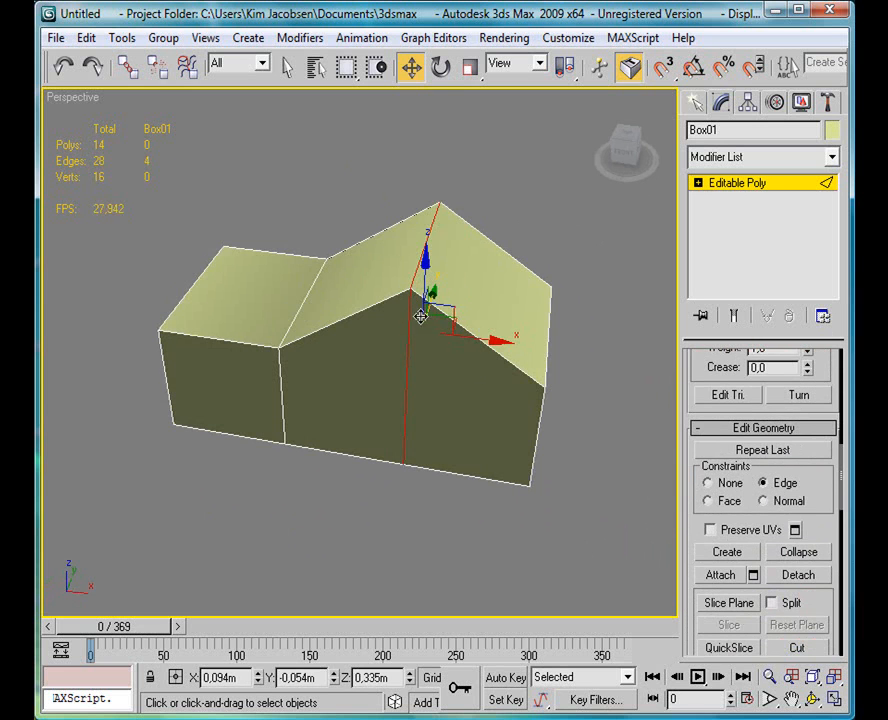
drag(476, 340, 503, 300)
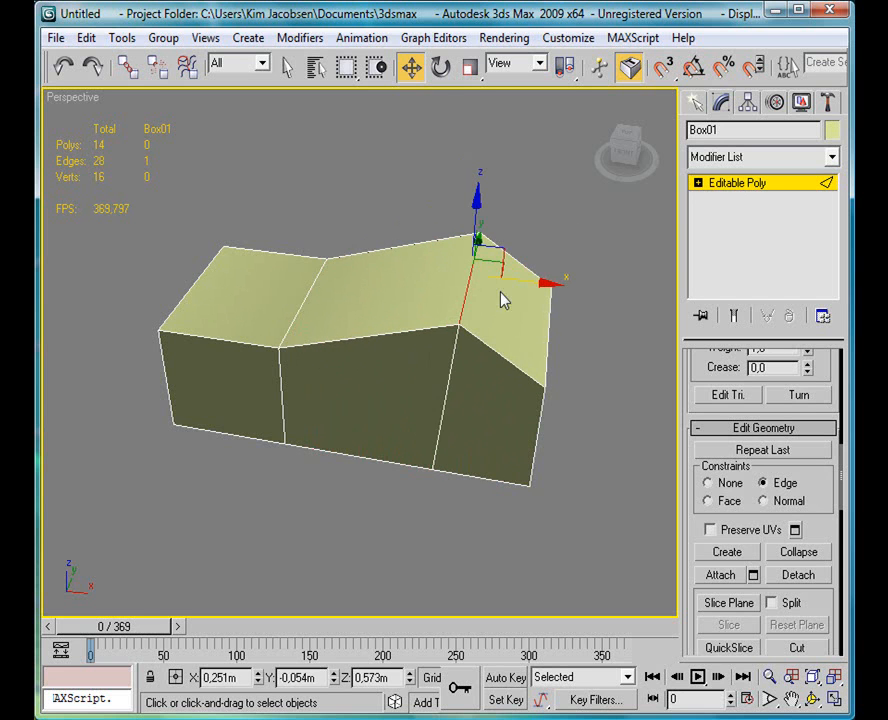
Add the front vertical edge to the selection and slide both edges along the box, centred at about X 0.112 m, Z 0.324 m.
ctrl+click(453, 364)
drag(526, 345, 660, 363)
alt+middle_drag(660, 363, 394, 211)
alt+middle_drag(253, 308, 464, 313)
drag(464, 313, 418, 317)
alt+middle_drag(418, 317, 380, 262)
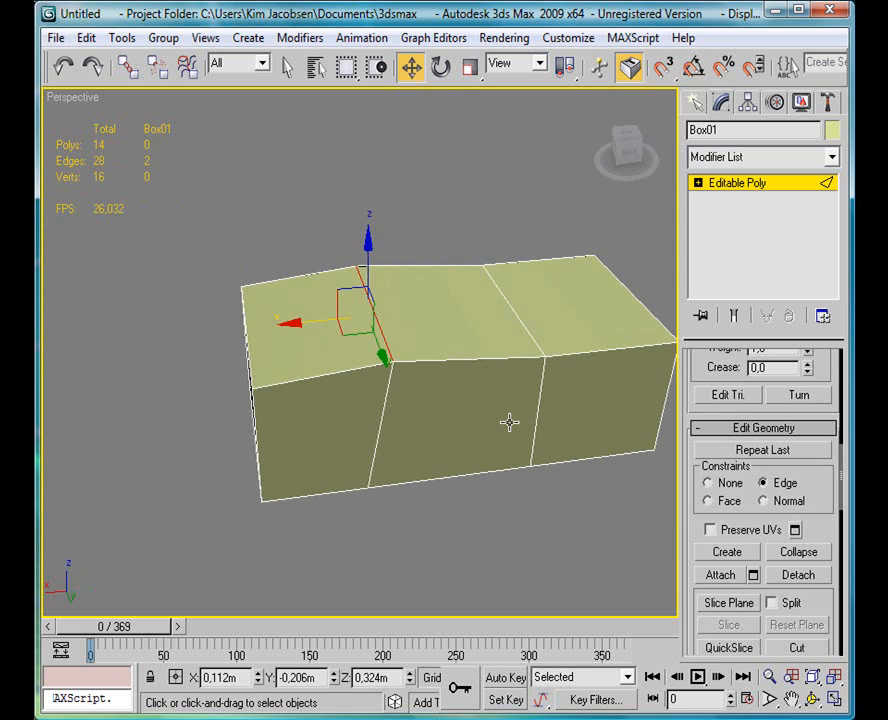
Expand the selection to the full slanted edge loop and inspect its shape from the back.
key(alt+l)
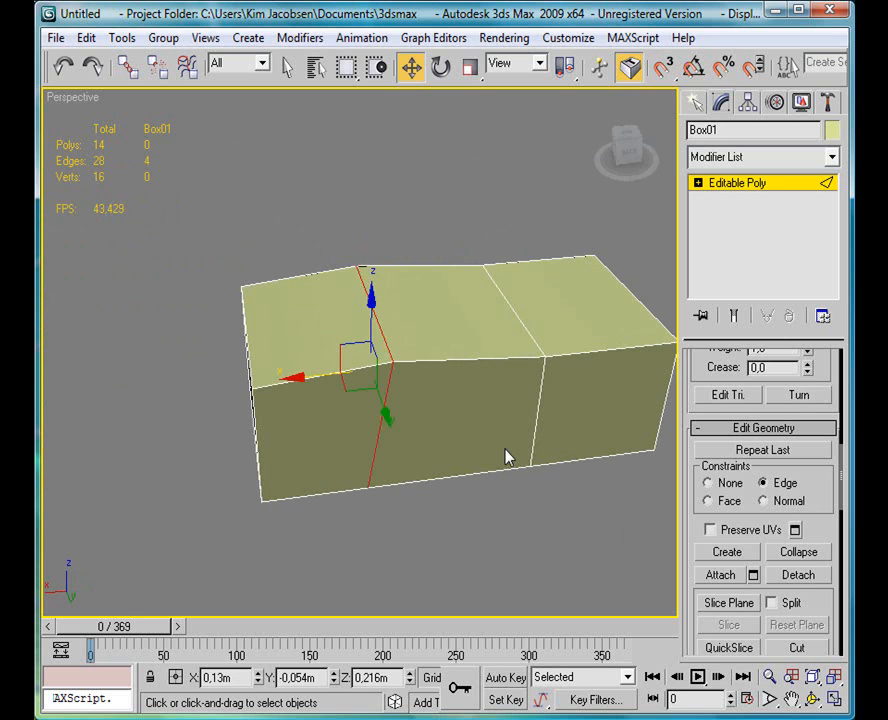
alt+middle_drag(494, 460, 412, 346)
alt+middle_drag(462, 363, 389, 389)
scroll(540, 380, up, 3)
alt+middle_drag(343, 361, 371, 320)
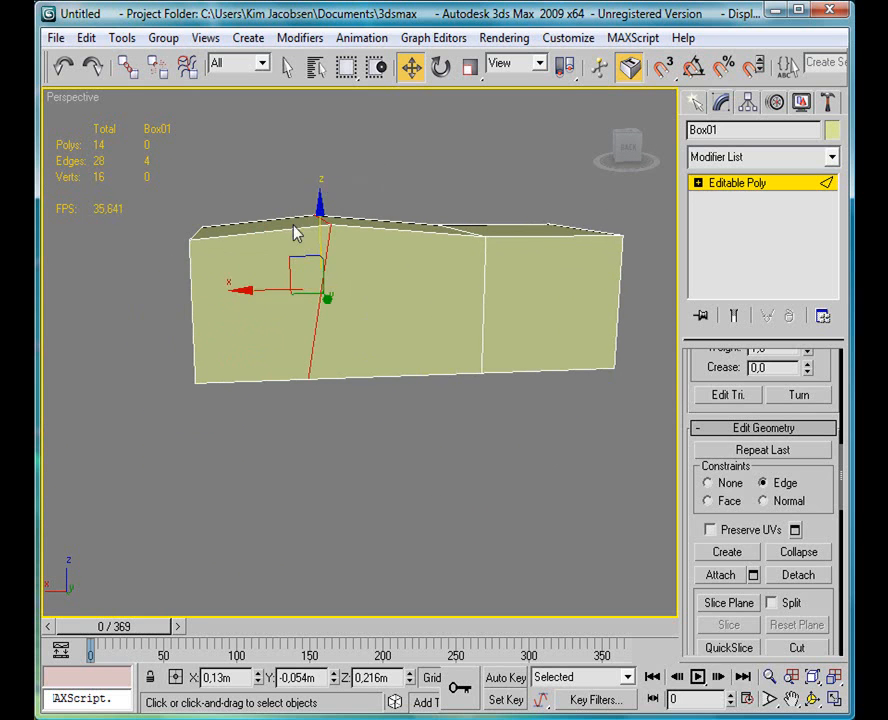
alt+middle_drag(408, 368, 332, 253)
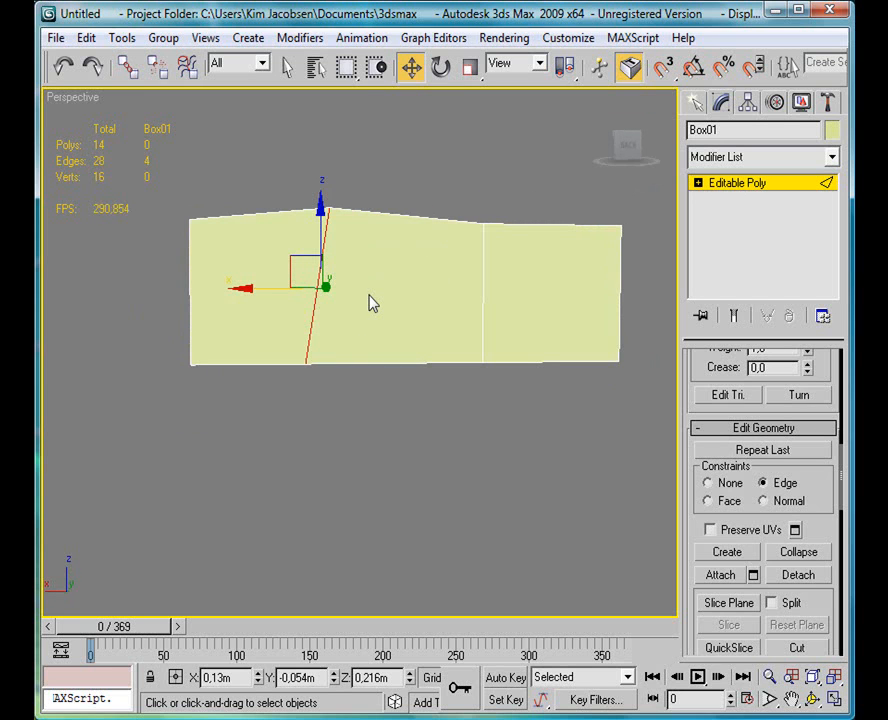
Undo the edits back to before the peak's loop was connected, with the longer section's four long edges selected.
key(ctrl+z)
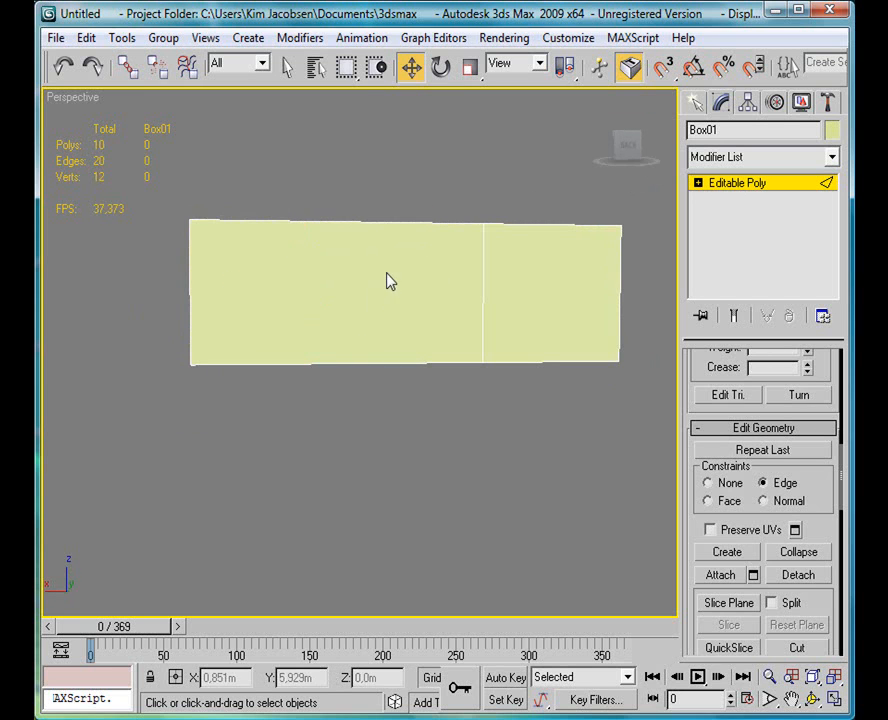
alt+middle_drag(386, 291, 368, 175)
drag(336, 558, 336, 556)
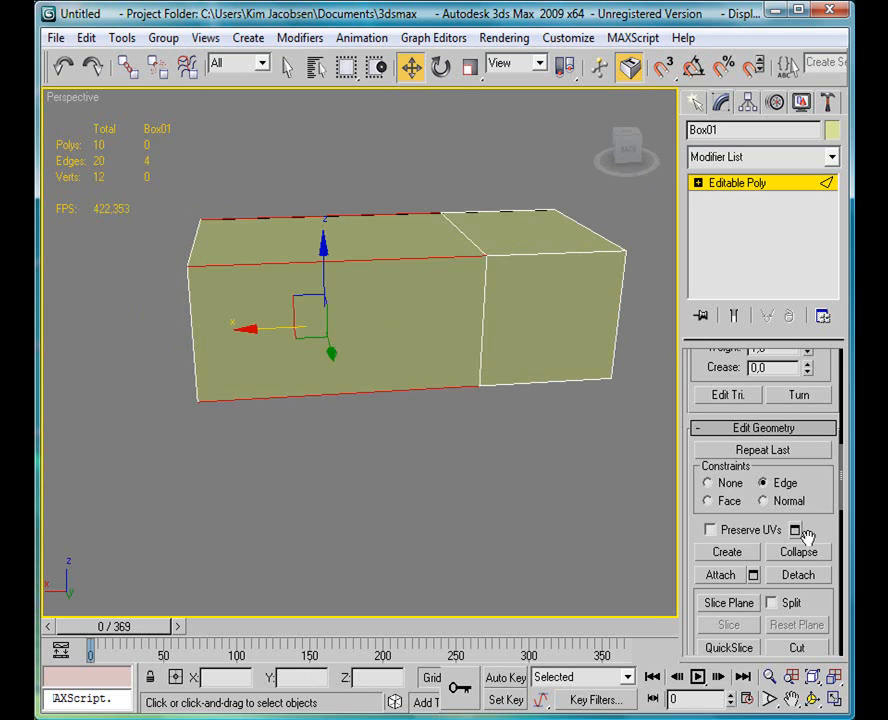
Connect the longer section's four long edges with 1 segment and clear the selection.
scroll(819, 538, down, 5)
scroll(819, 538, up, 8)
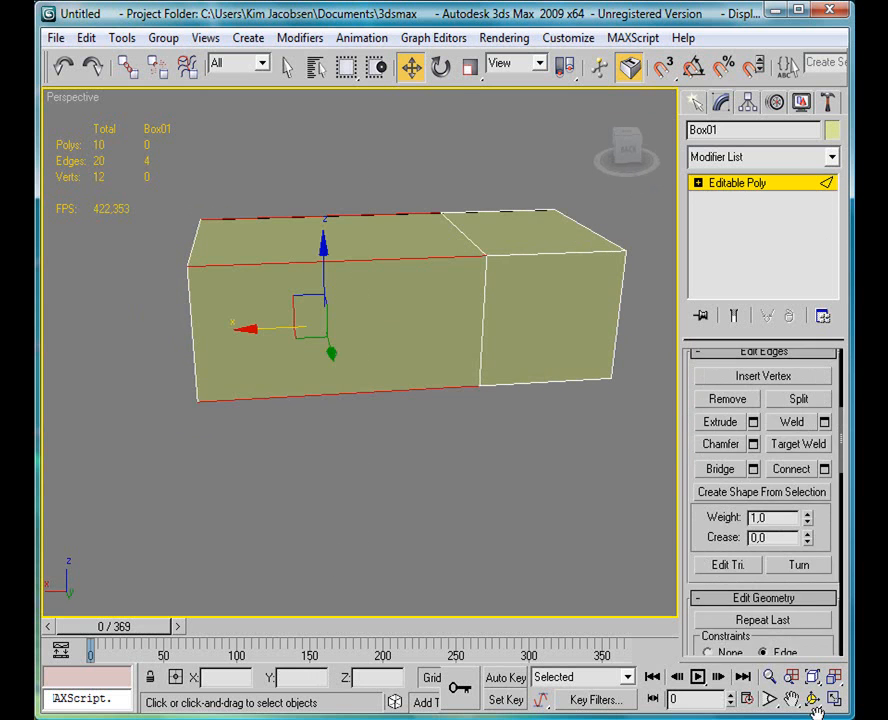
scroll(803, 540, down, 1)
click(824, 506)
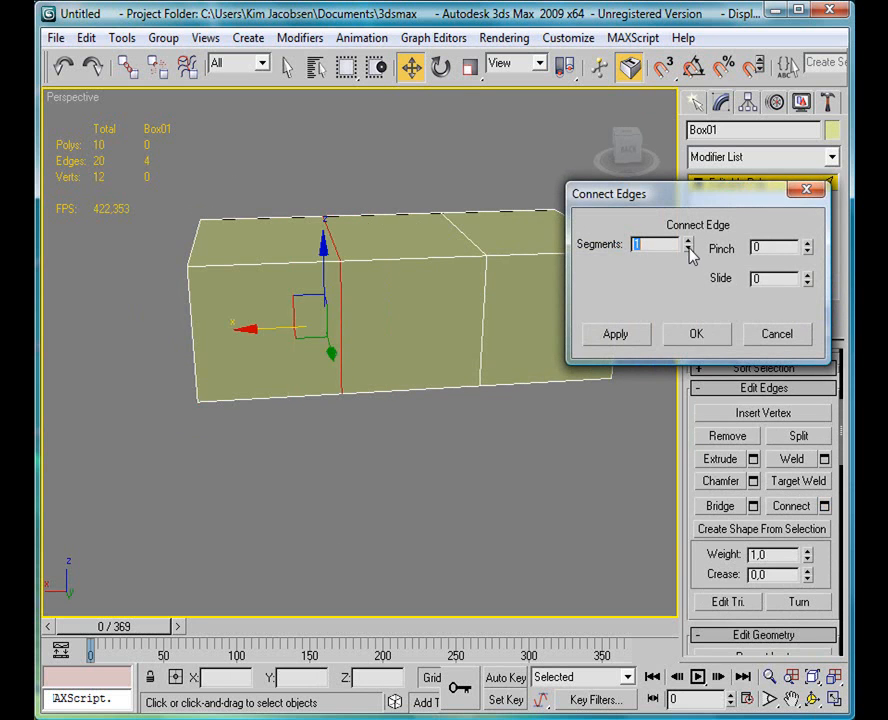
click(644, 337)
click(700, 334)
mouse_move(440, 440)
alt+middle_down()
mouse_move(297, 406)
mouse_move(521, 382)
mouse_move(518, 492)
mouse_move(436, 432)
alt+middle_up()
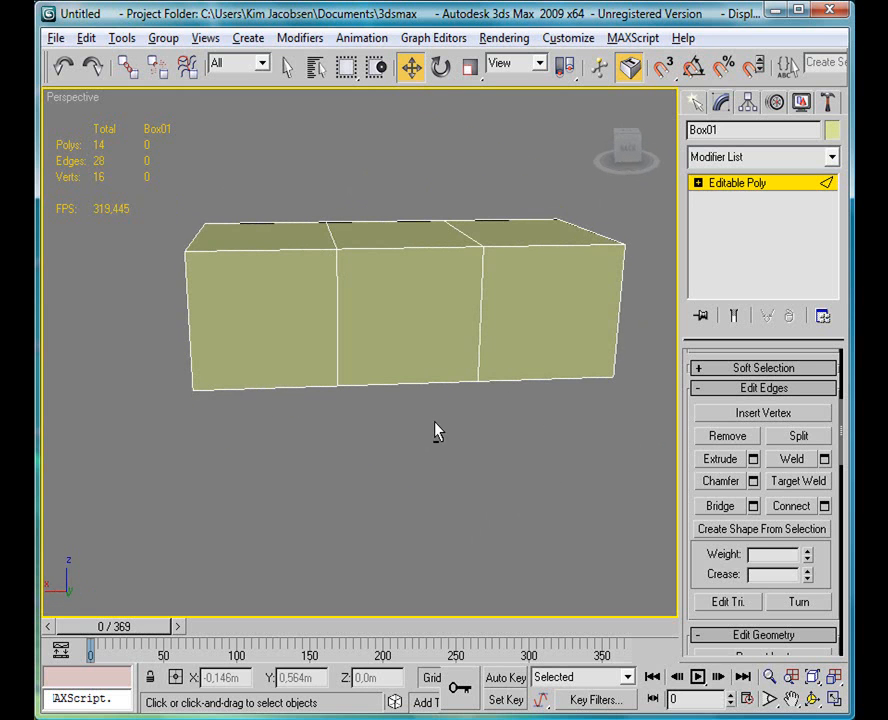
middle_drag(452, 198, 452, 283)
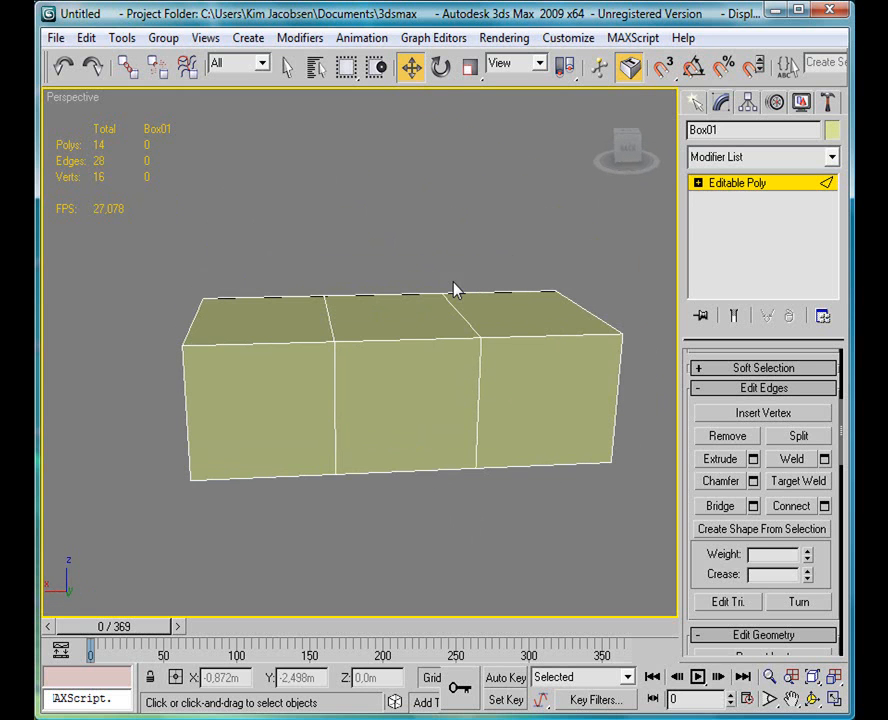
Set the vertex movement constraint to None and raise the new loop's two top vertices by about 0.339 m into a peak.
key(1)
drag(298, 372, 298, 373)
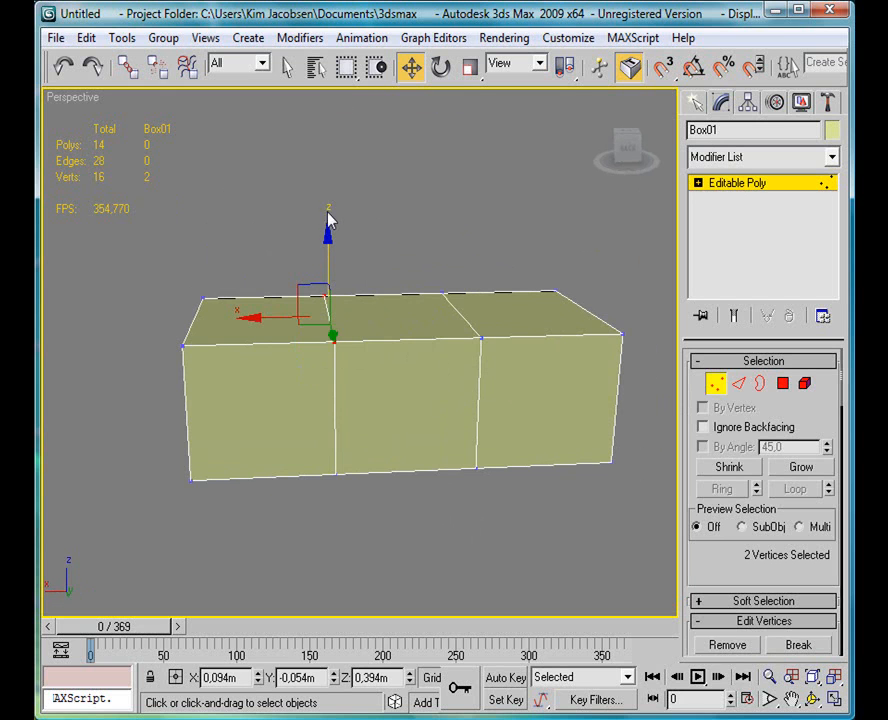
scroll(731, 558, down, 5)
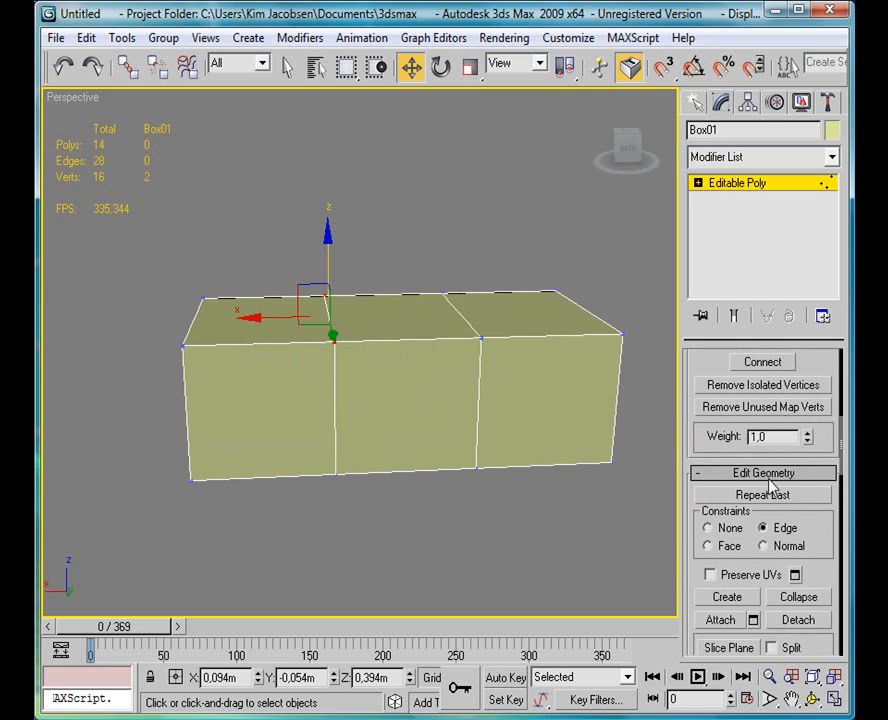
drag(325, 242, 330, 128)
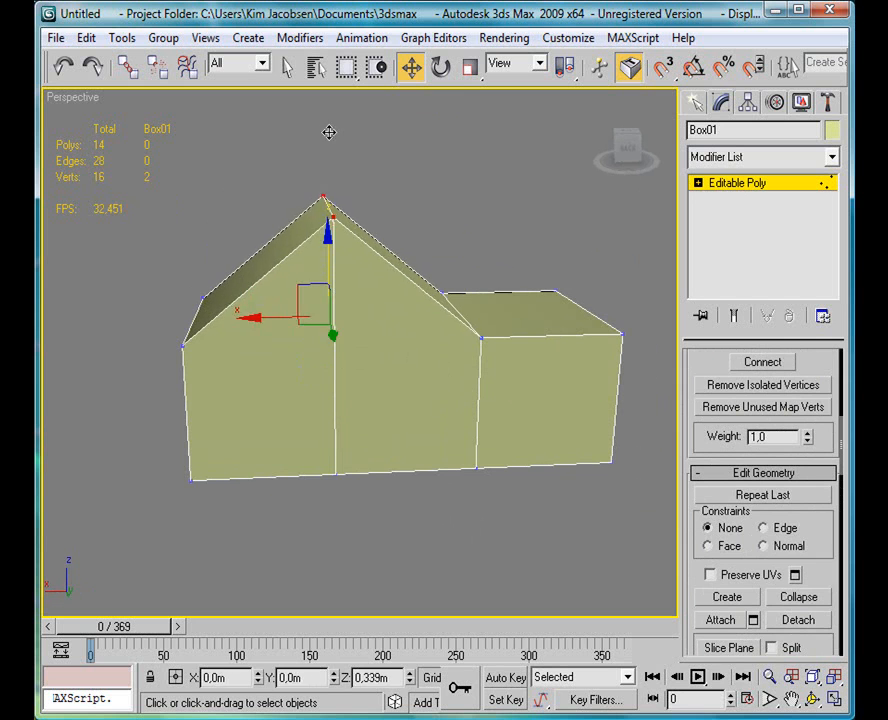
click(476, 283)
alt+middle_drag(520, 345, 658, 363)
Select the full edge loop running through the peak and set the movement constraint to Edge.
key(2)
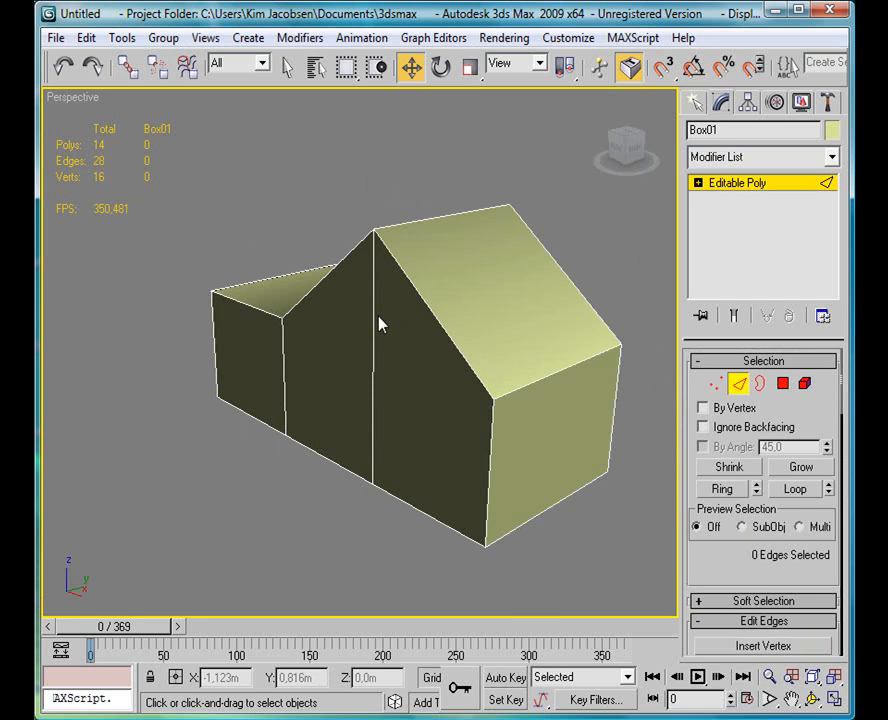
click(373, 318)
double_click(373, 348)
alt+middle_drag(372, 348, 505, 364)
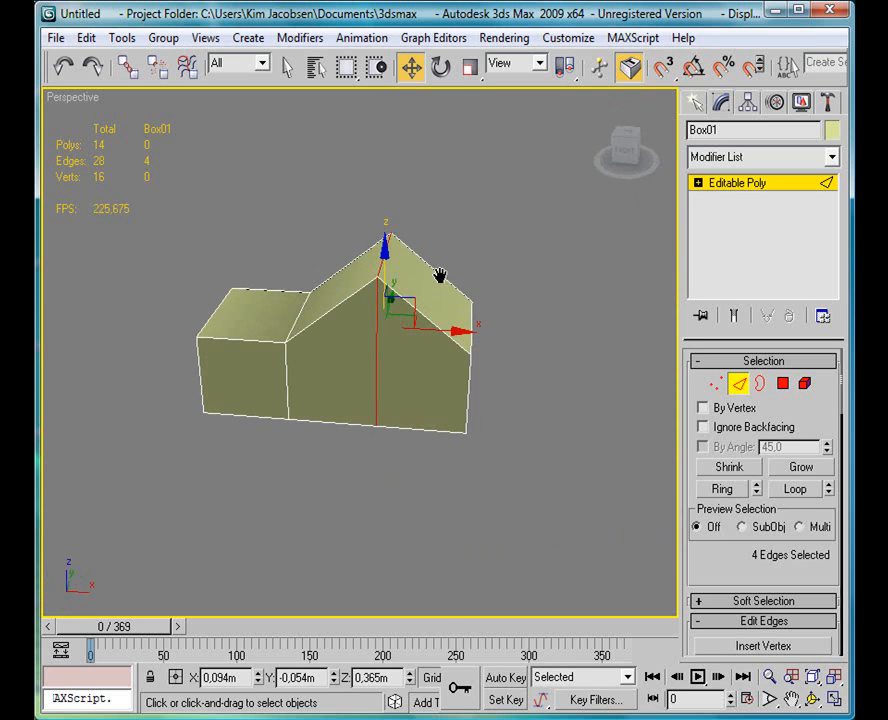
middle_drag(440, 263, 440, 310)
scroll(480, 391, up, 3)
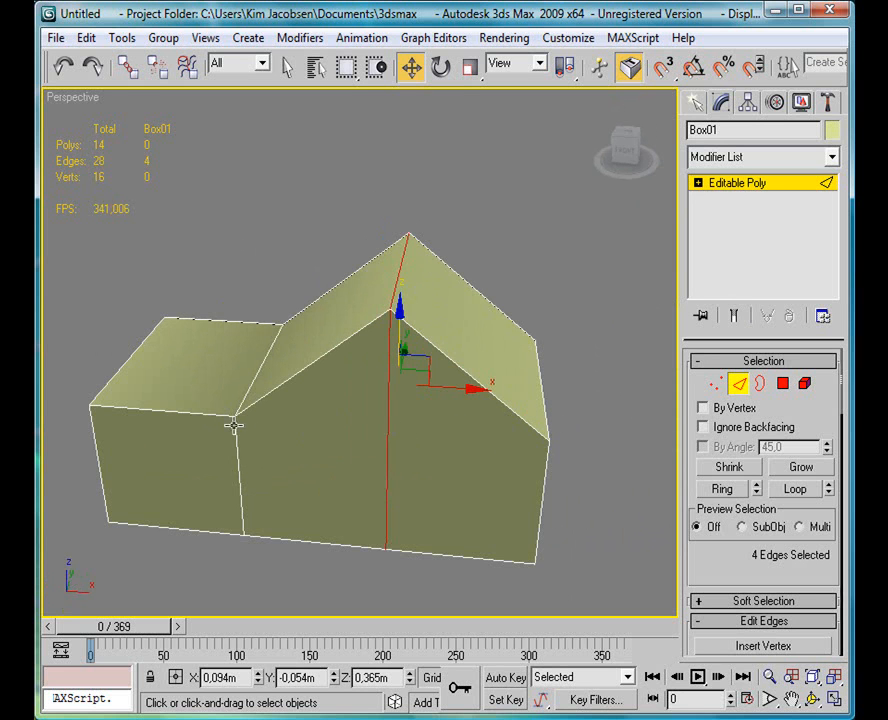
scroll(519, 415, down, 3)
alt+middle_drag(519, 415, 366, 377)
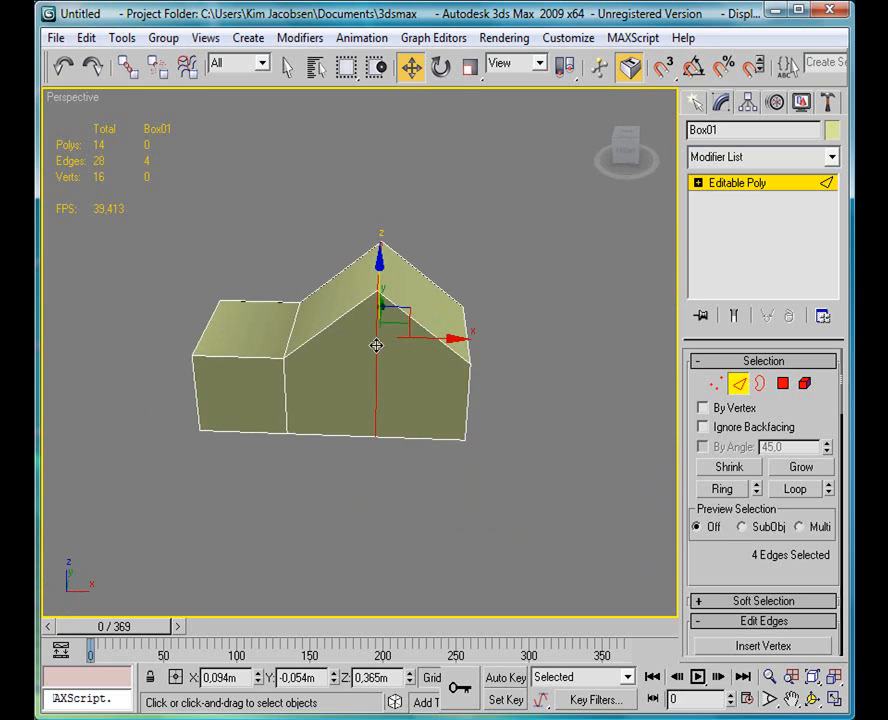
drag(779, 576, 789, 238)
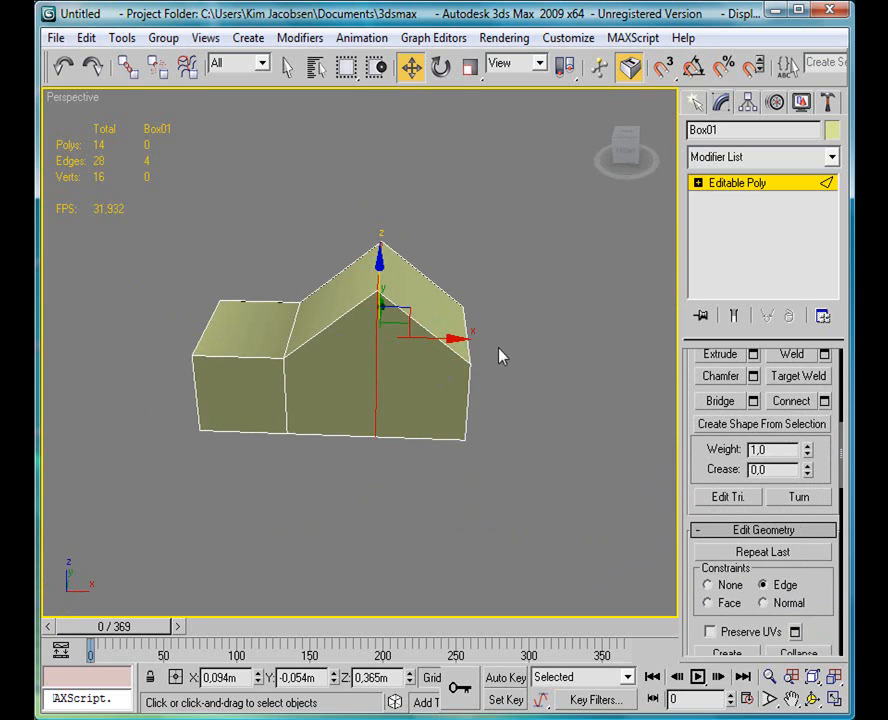
Undo the peak lift and slide the flat middle edge loop along the box's long edges to about X 0.086 m.
key(ctrl+z)
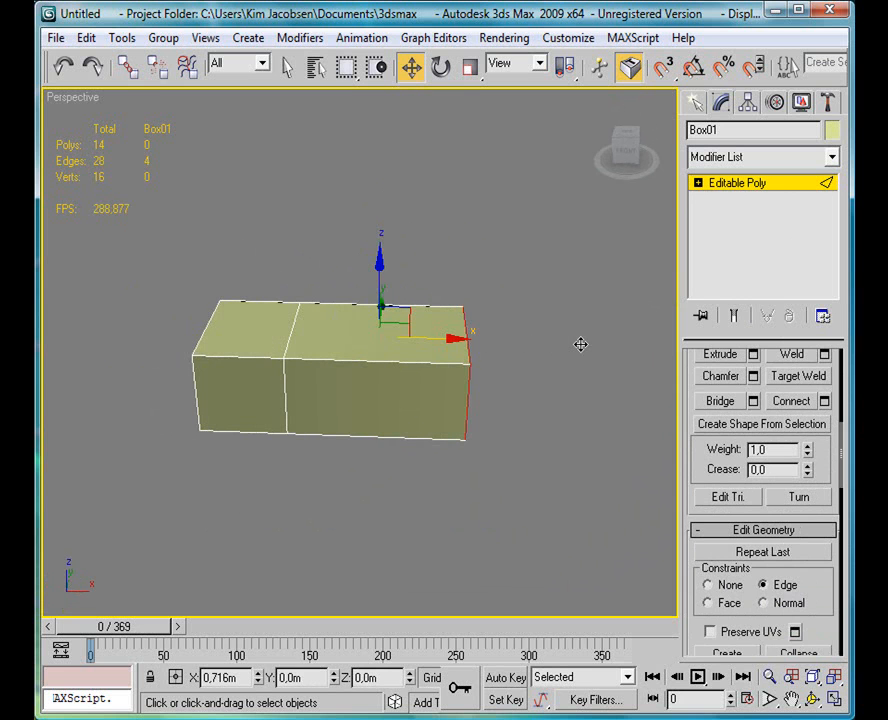
drag(534, 377, 444, 371)
alt+middle_drag(444, 371, 236, 397)
scroll(236, 397, up, 5)
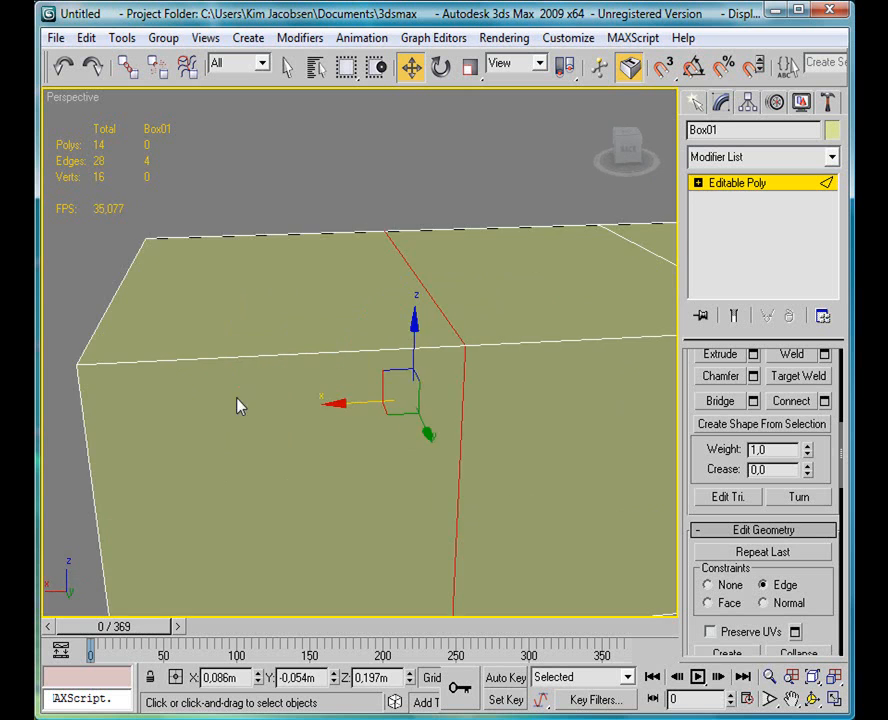
scroll(367, 305, down, 3)
middle_drag(500, 371, 696, 370)
mouse_move(474, 362)
alt+middle_down()
mouse_move(514, 344)
mouse_move(458, 330)
mouse_move(477, 347)
alt+middle_up()
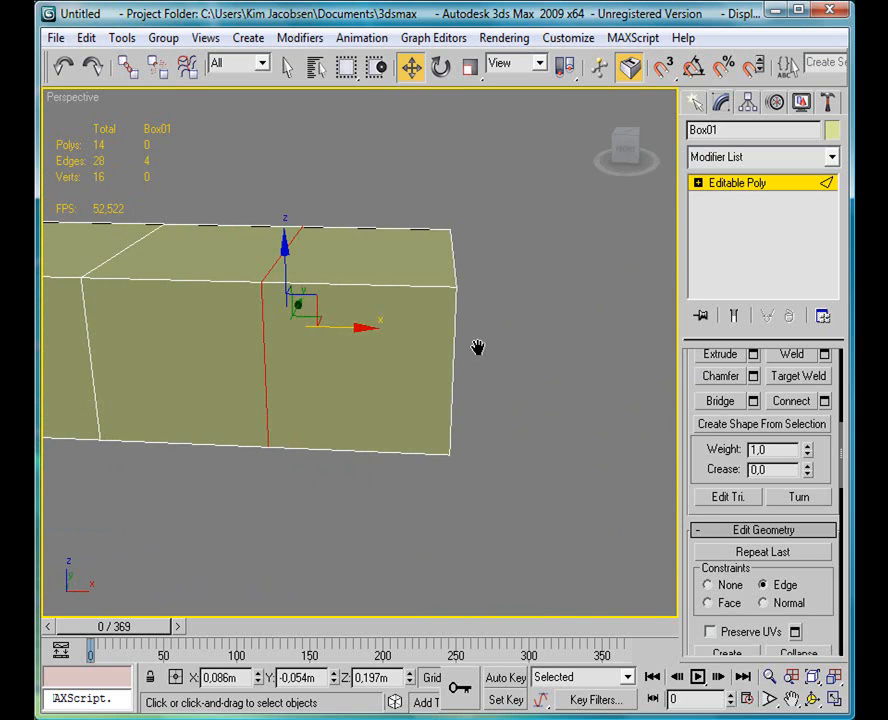
Set the vertex movement constraint to None and move the two bottom vertices at the positive X end outward along X.
key(1)
drag(792, 545, 815, 252)
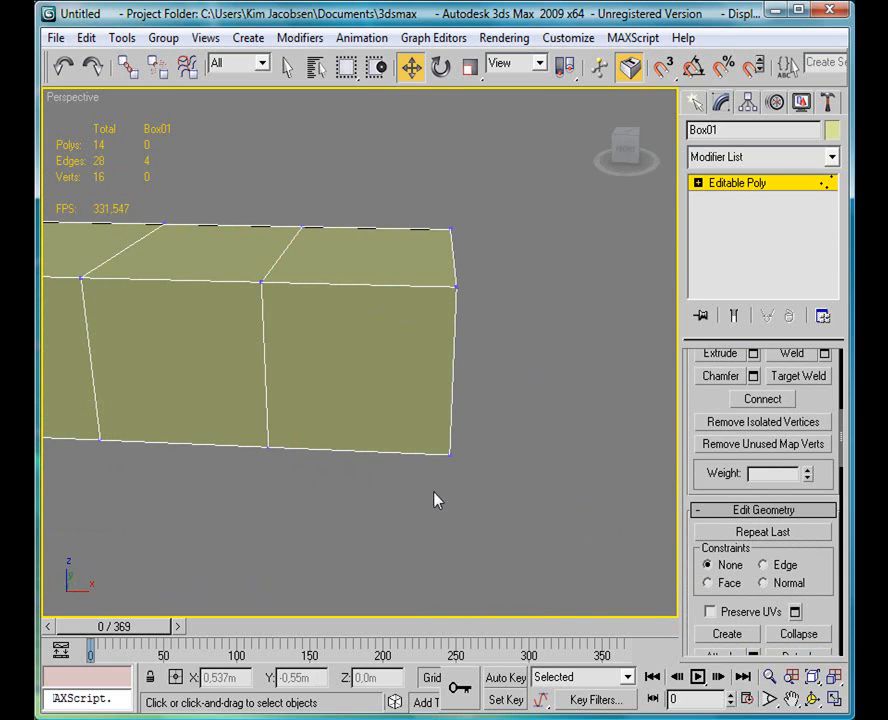
drag(437, 334, 438, 336)
drag(511, 402, 628, 402)
alt+middle_drag(554, 304, 550, 424)
Skew the box's positive X end by moving its front corner vertices along X and raising the rear bottom vertex to about Z 0.18 m.
drag(605, 586, 437, 486)
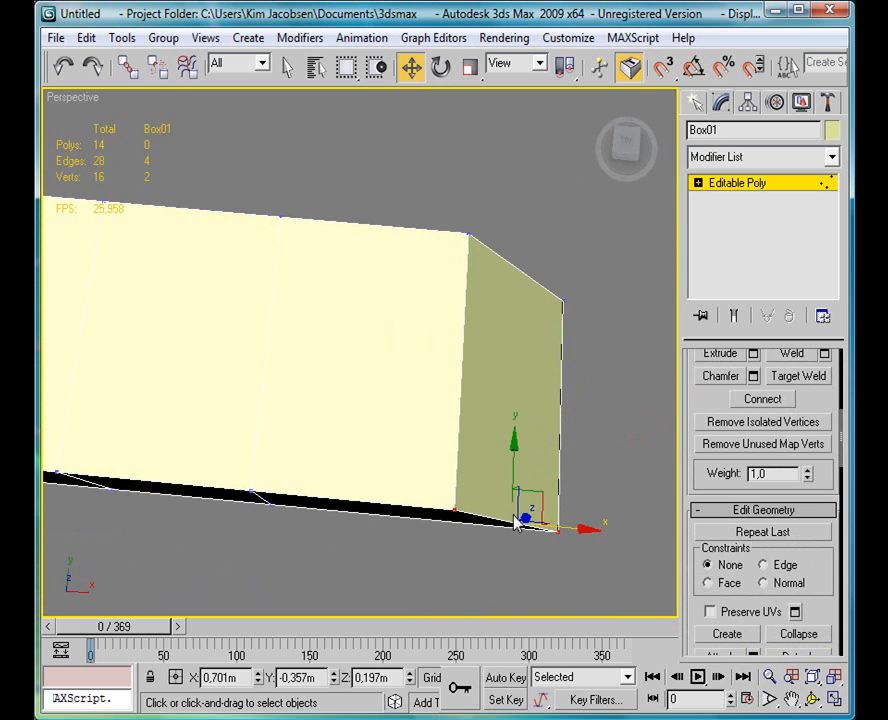
drag(554, 524, 476, 508)
drag(463, 229, 462, 226)
alt+middle_drag(583, 400, 535, 260)
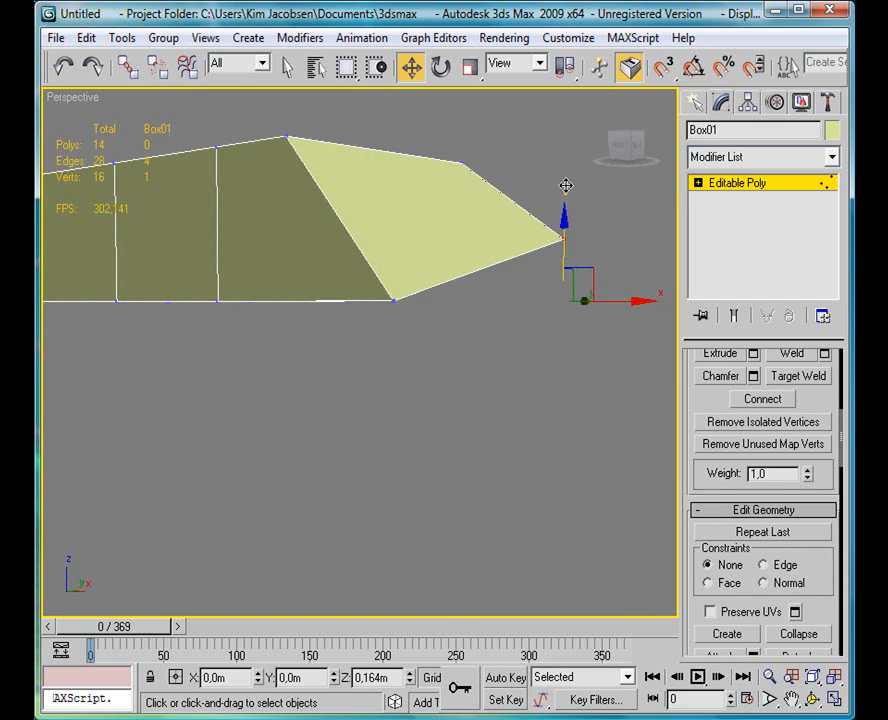
alt+middle_drag(543, 337, 410, 198)
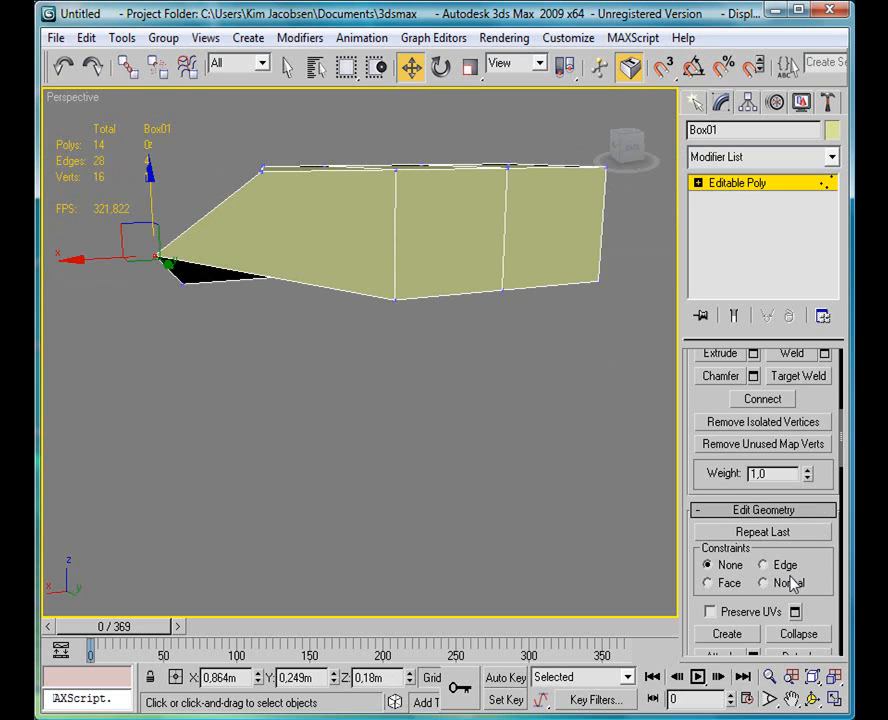
Set the movement constraint to Edge and slide the middle edge loop to the skewed positive X end, at about X 0.599 m.
click(404, 222)
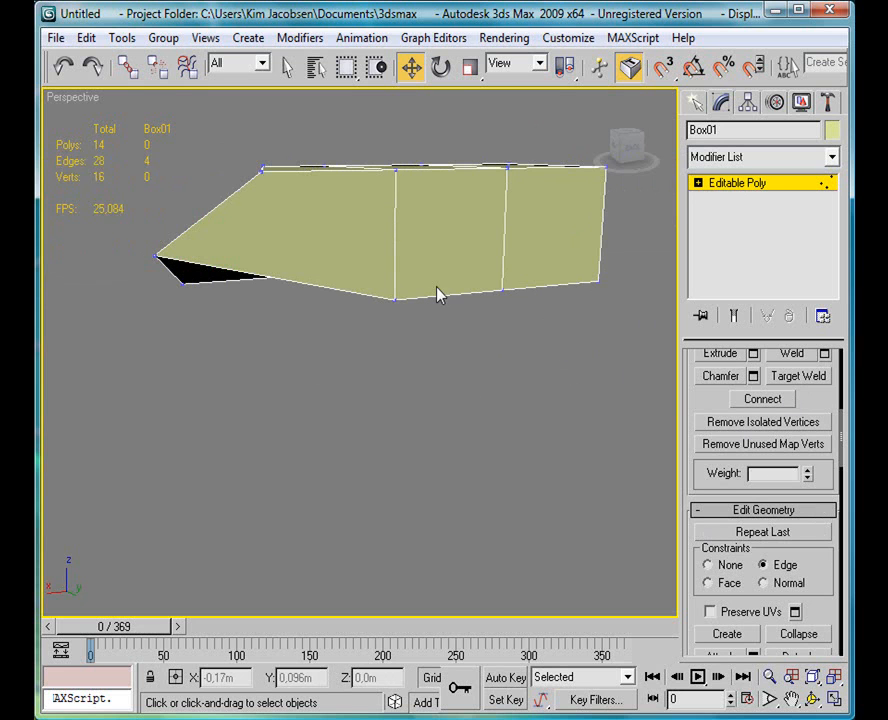
key(2)
alt+middle_drag(374, 314, 426, 429)
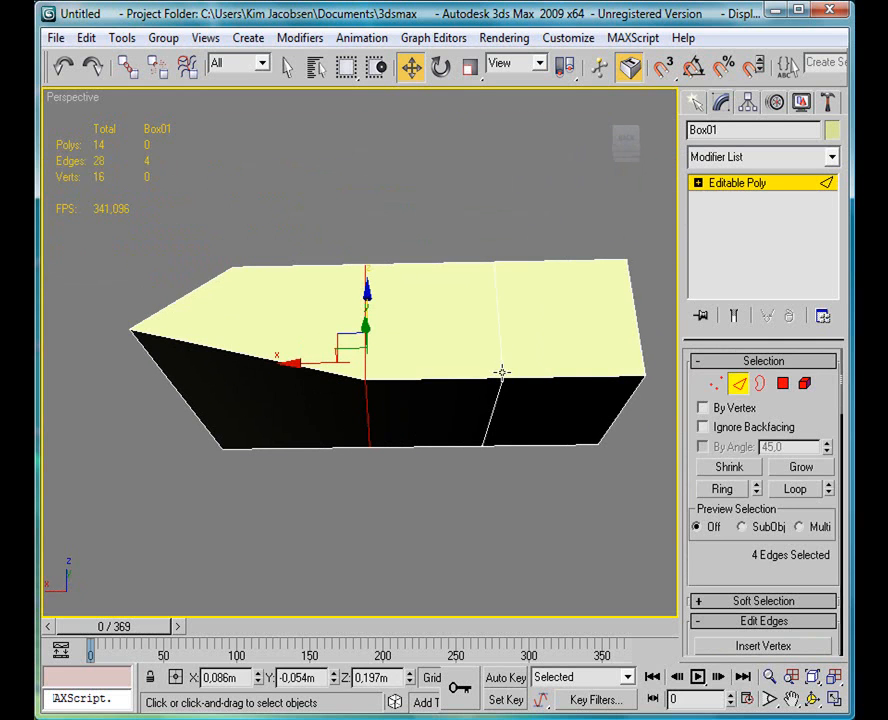
drag(313, 367, 78, 328)
alt+middle_drag(190, 362, 518, 428)
middle_drag(185, 338, 298, 270)
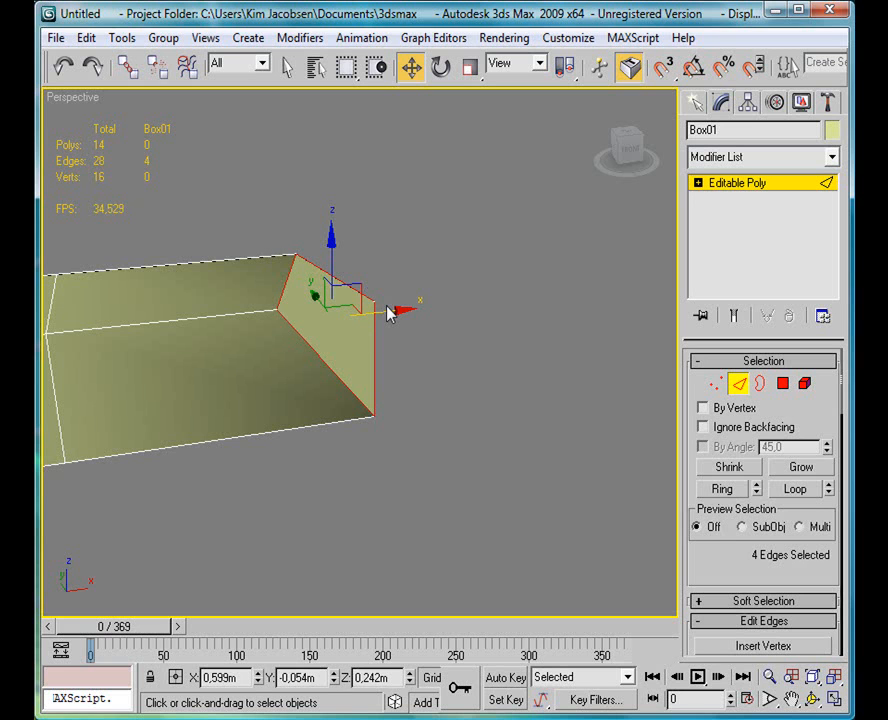
alt+middle_drag(463, 304, 396, 292)
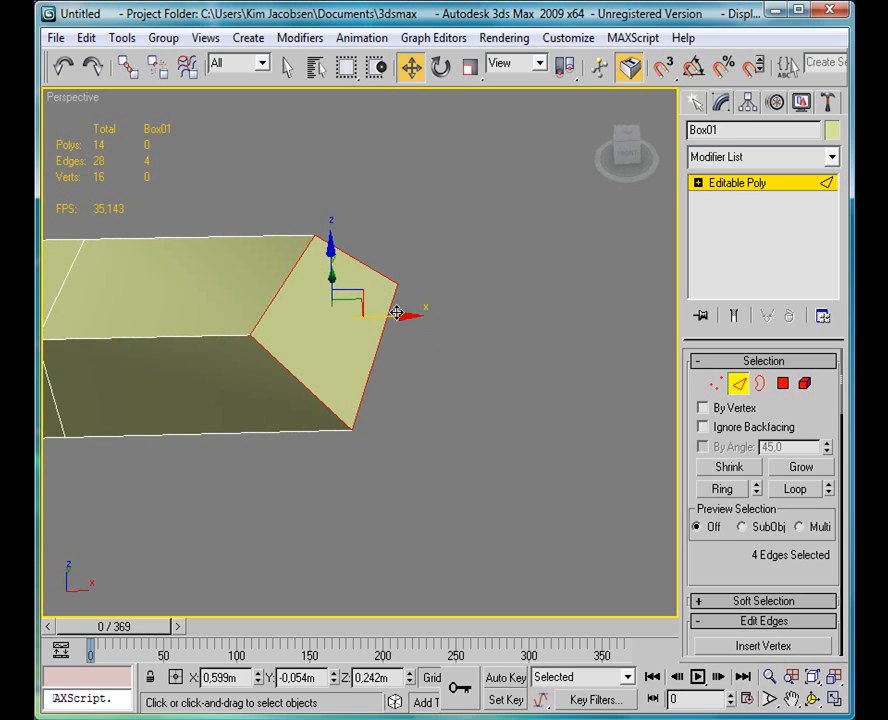
Slide the edge loop back along the long edges to about X 0.112 m and view its angle from several sides.
drag(397, 313, 302, 297)
alt+middle_drag(262, 295, 562, 420)
alt+middle_drag(448, 401, 413, 390)
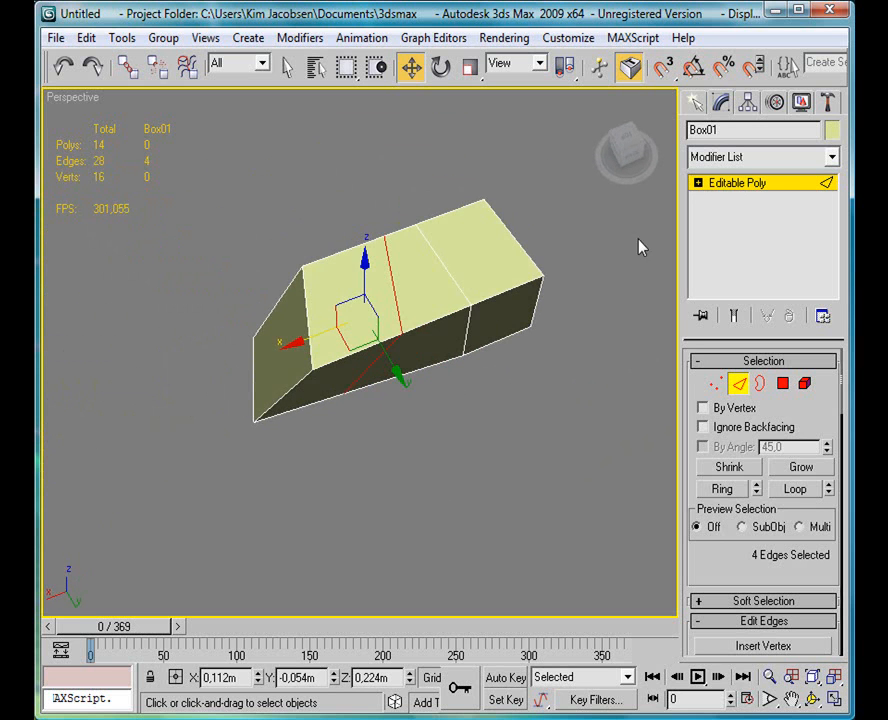
alt+middle_drag(470, 251, 412, 289)
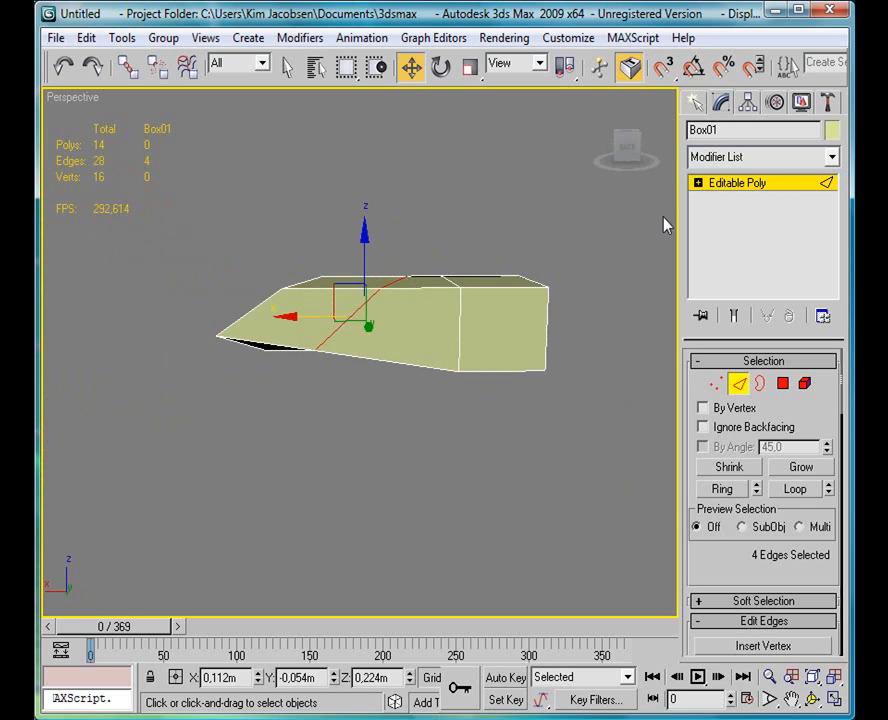
Add a TurboSmooth modifier to the box and view the smoothed shape from several sides.
click(831, 157)
click(844, 206)
click(833, 158)
drag(834, 237, 835, 699)
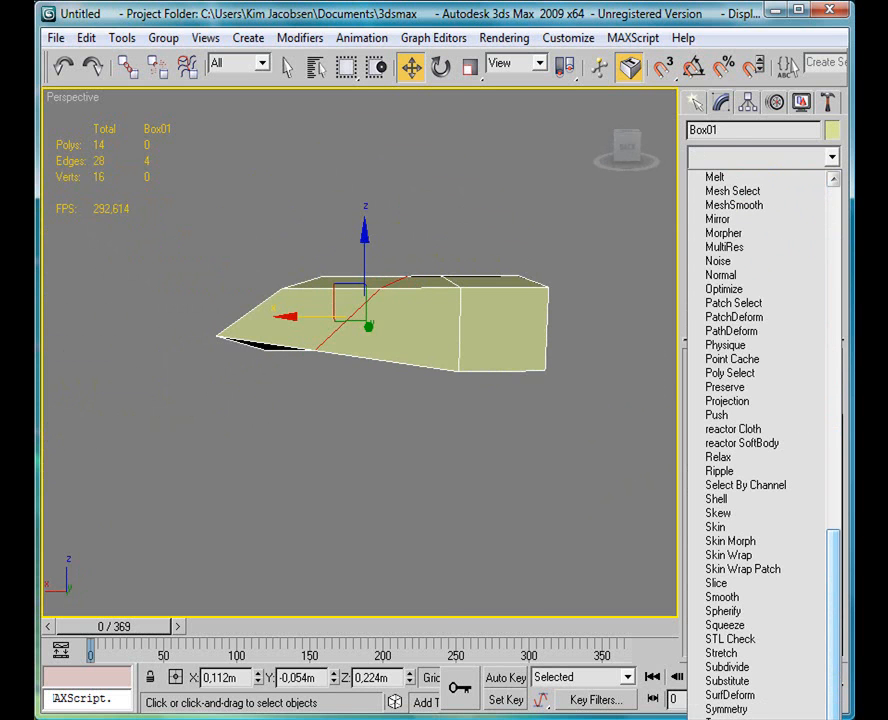
click(733, 719)
alt+middle_drag(484, 256, 498, 373)
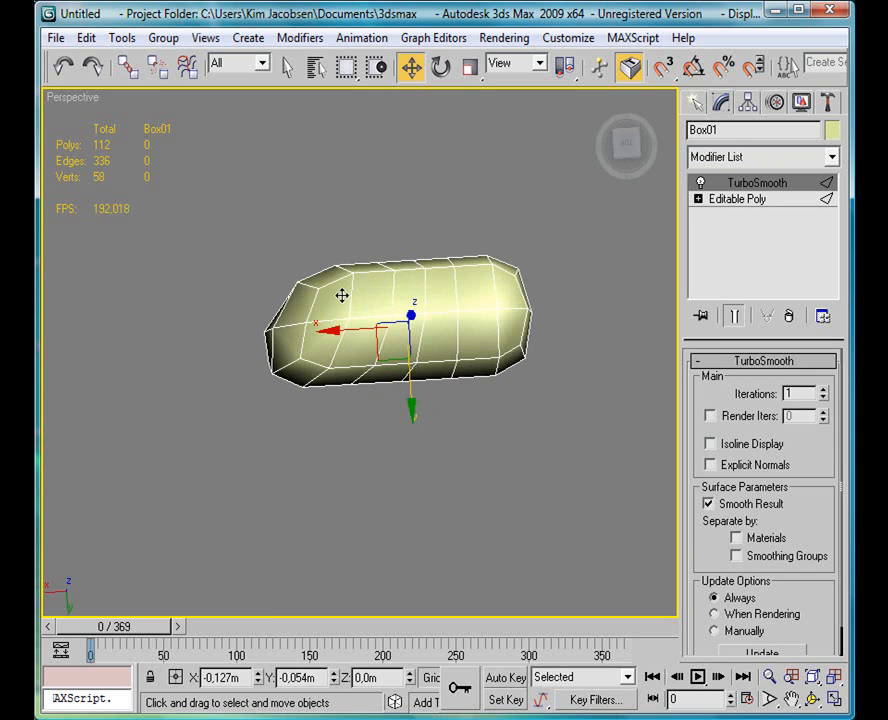
alt+middle_drag(331, 362, 337, 234)
alt+middle_drag(397, 266, 418, 330)
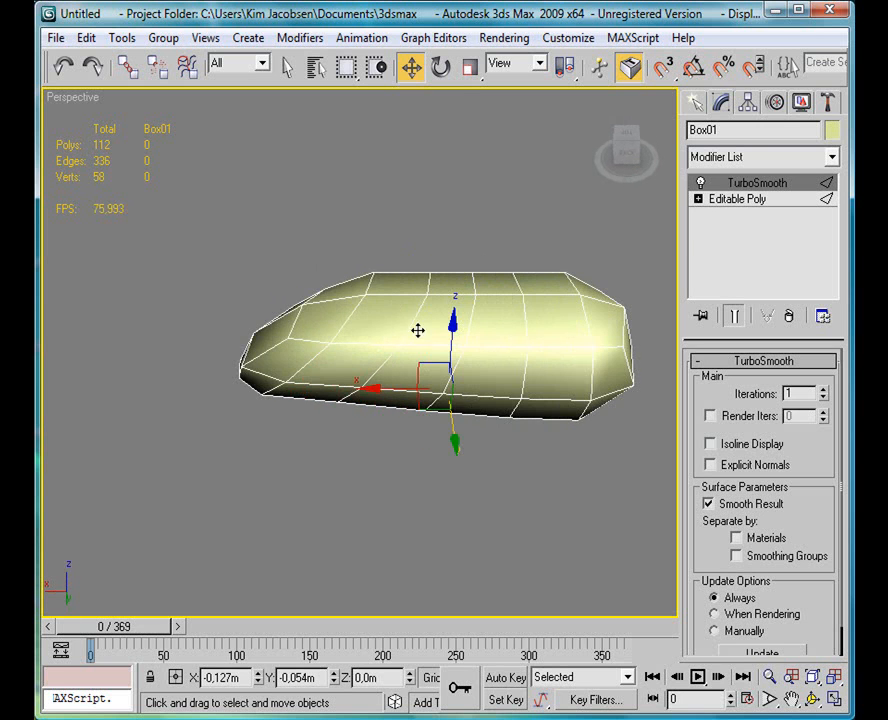
Return to the Editable Poly edge level and show the end result with TurboSmooth while editing.
click(742, 200)
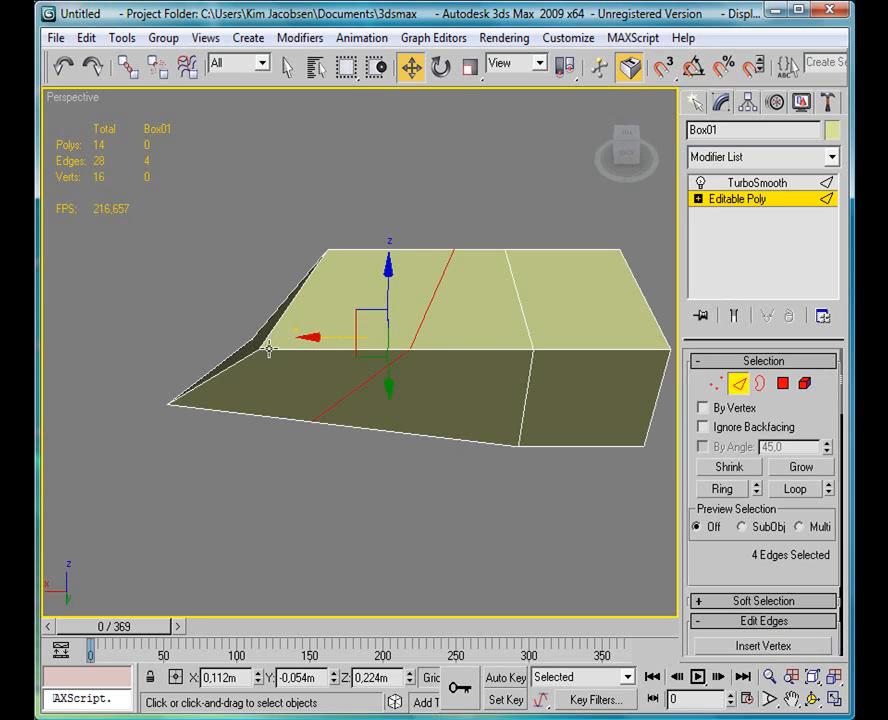
alt+middle_drag(262, 338, 405, 298)
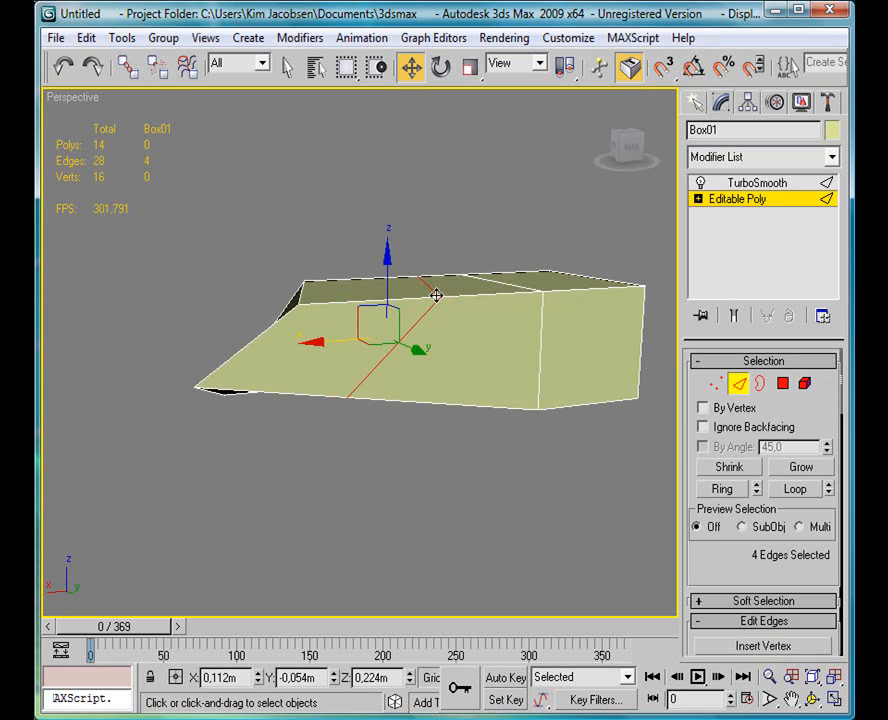
alt+middle_drag(501, 277, 495, 354)
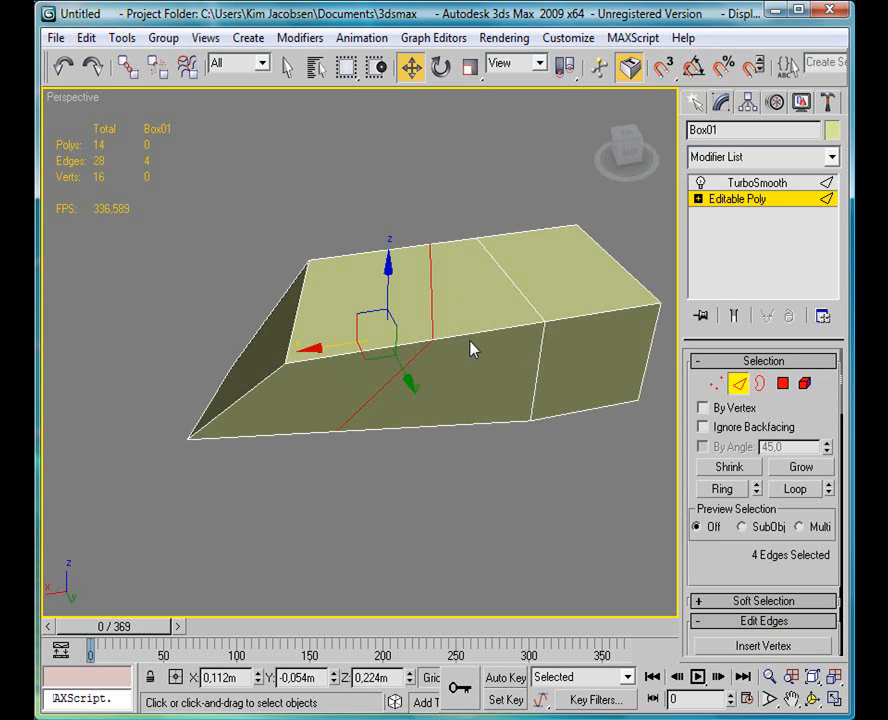
click(734, 315)
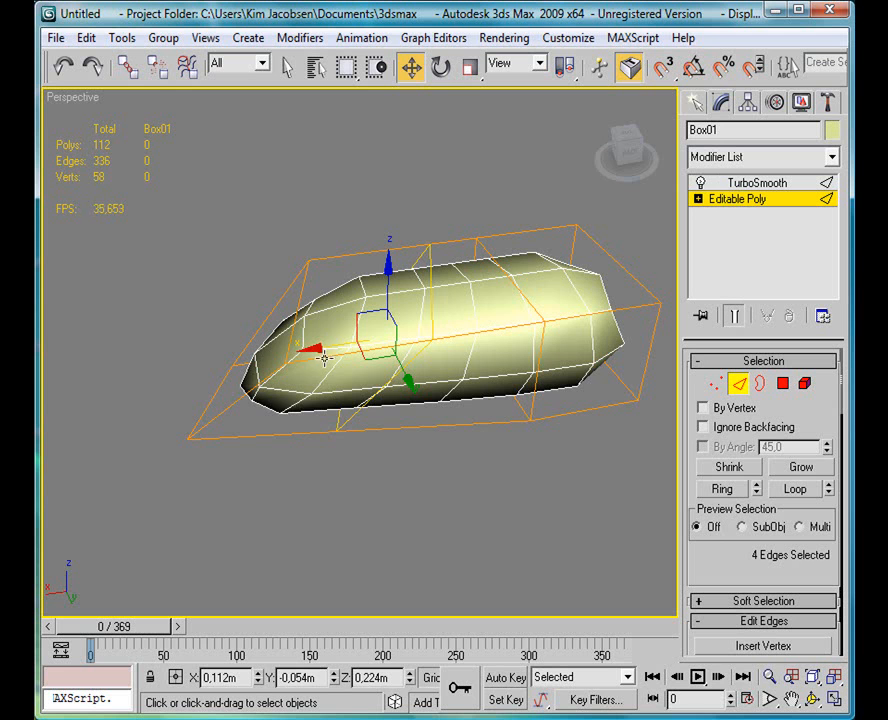
Slide the selected edge loop close to the slanted positive X end, at about X 0.594 m, to sharpen that end.
drag(327, 352, 200, 359)
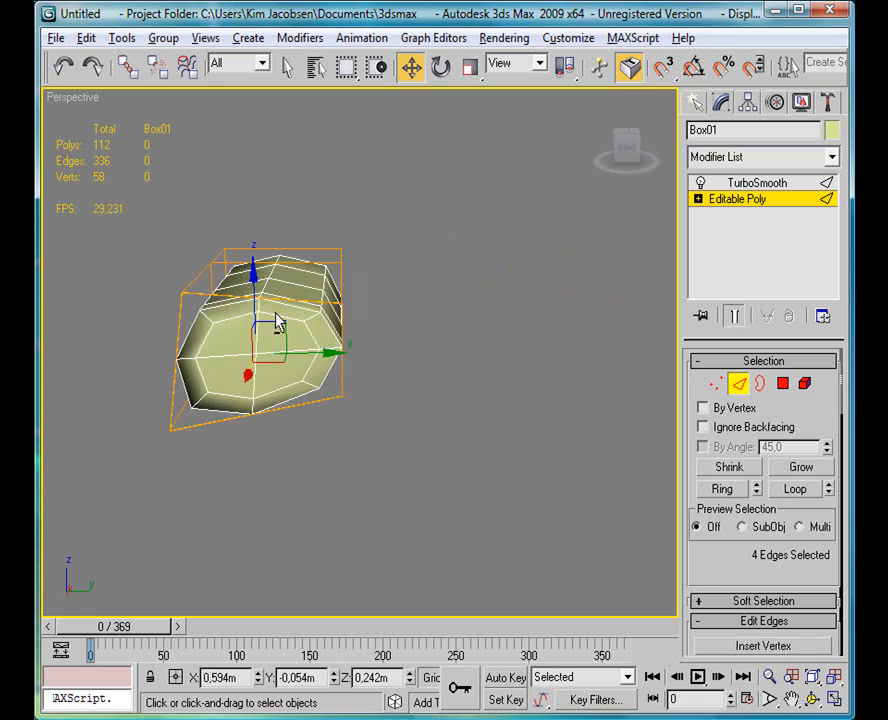
alt+middle_drag(276, 314, 420, 332)
scroll(420, 332, up, 4)
alt+middle_drag(163, 369, 501, 241)
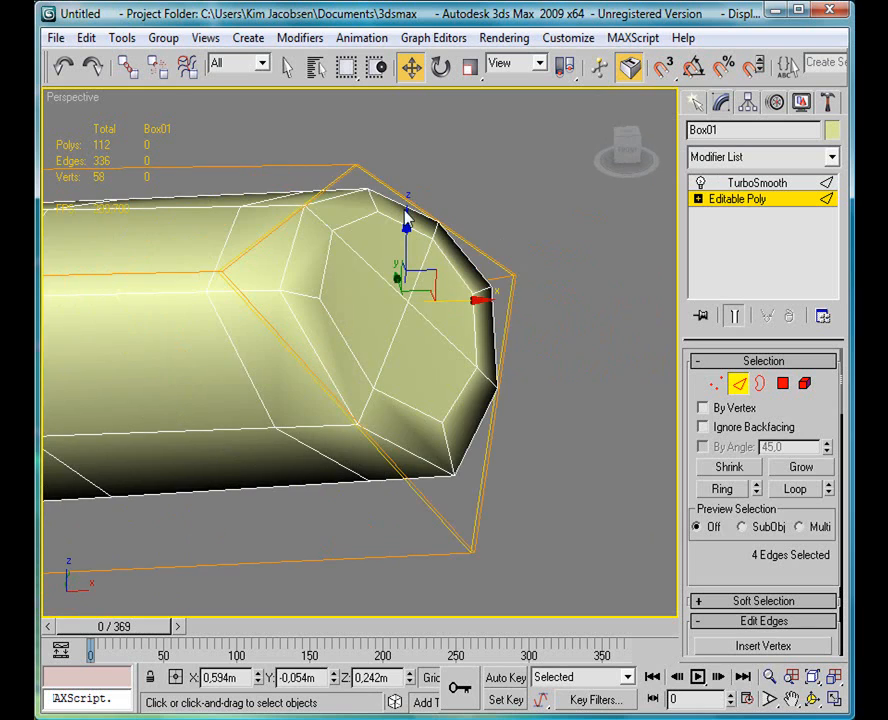
alt+middle_drag(511, 380, 388, 333)
alt+middle_drag(254, 305, 587, 377)
Select the ring of edges across the box's width and connect them with 2 segments and a pinch of 97.
click(435, 281)
click(434, 272)
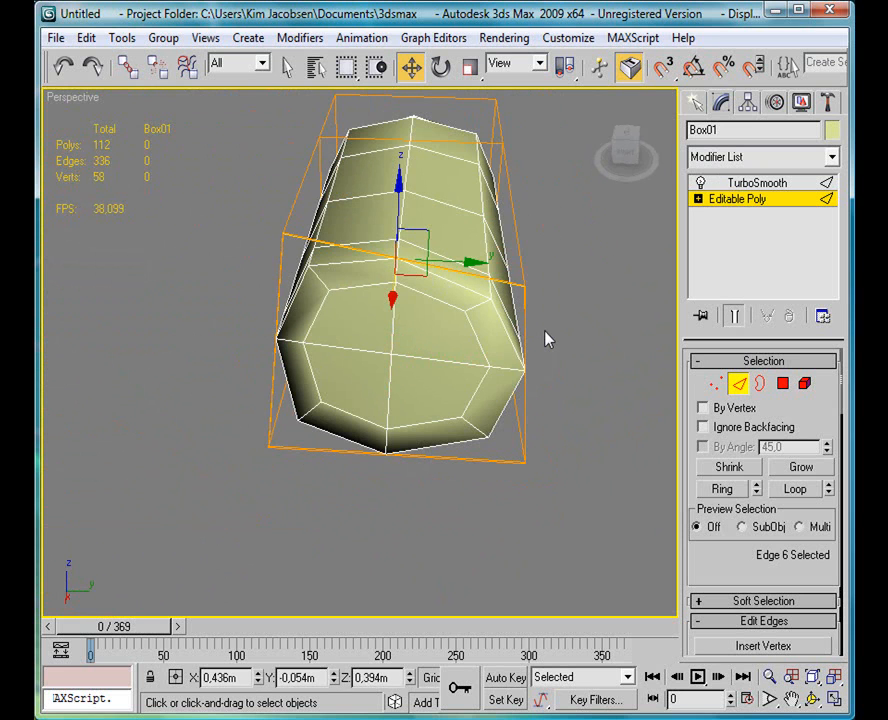
key(alt+l)
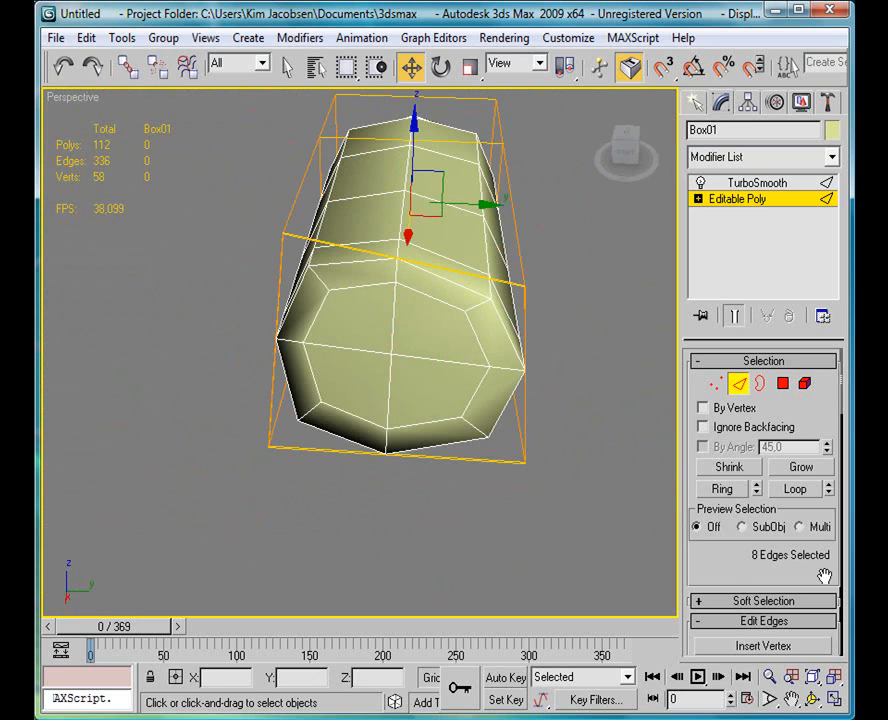
scroll(822, 575, down, 5)
click(825, 520)
click(806, 244)
click(806, 243)
click(806, 243)
click(806, 243)
click(806, 243)
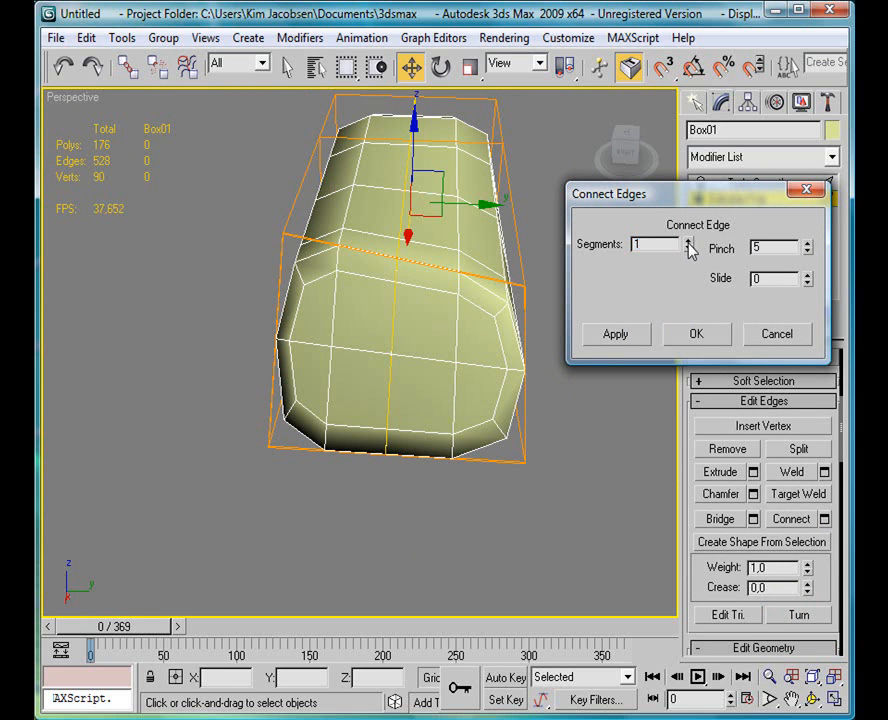
click(688, 241)
drag(806, 247, 833, 62)
click(699, 334)
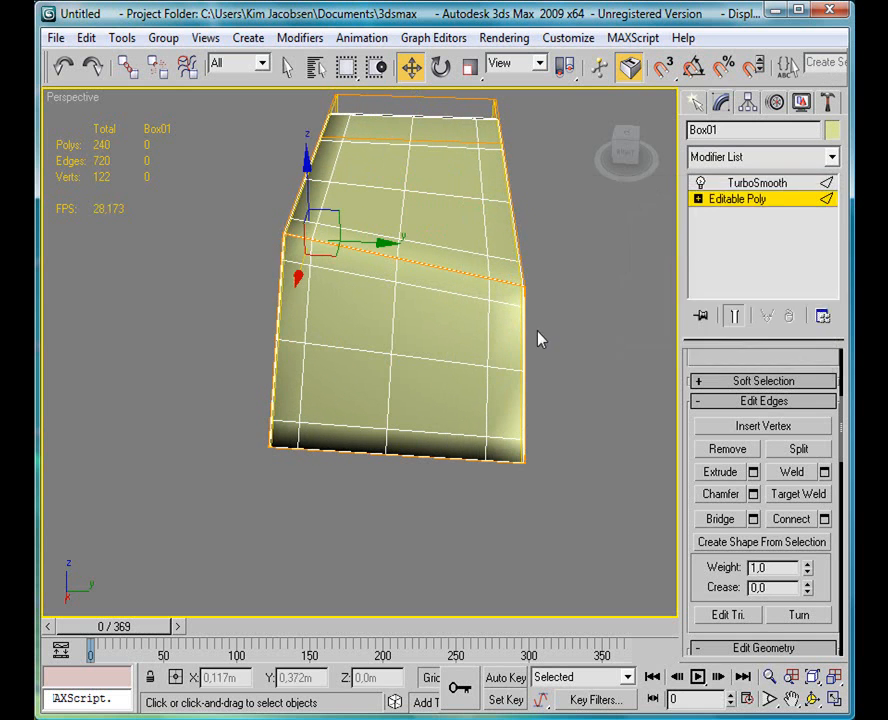
Select the ring of vertical edges around the box and connect them with 2 segments and a pinch of 97.
click(523, 330)
key(alt+r)
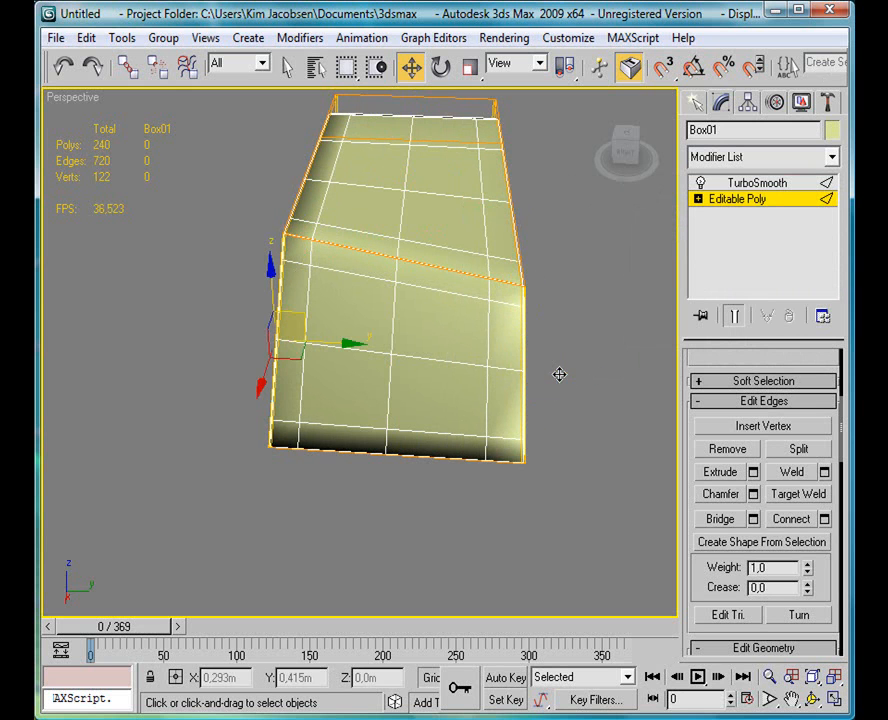
click(824, 518)
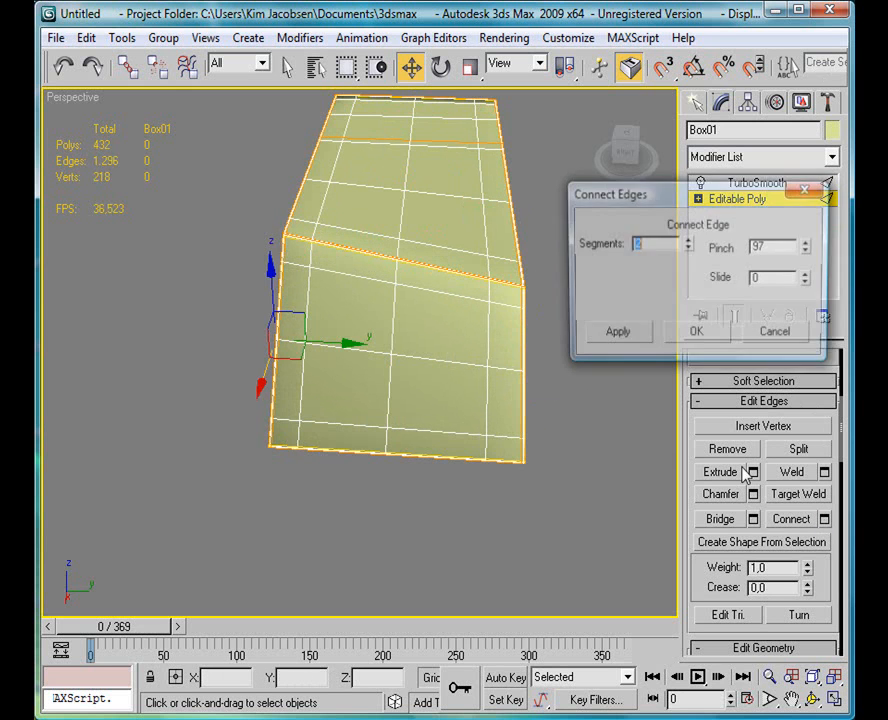
alt+middle_drag(573, 470, 444, 440)
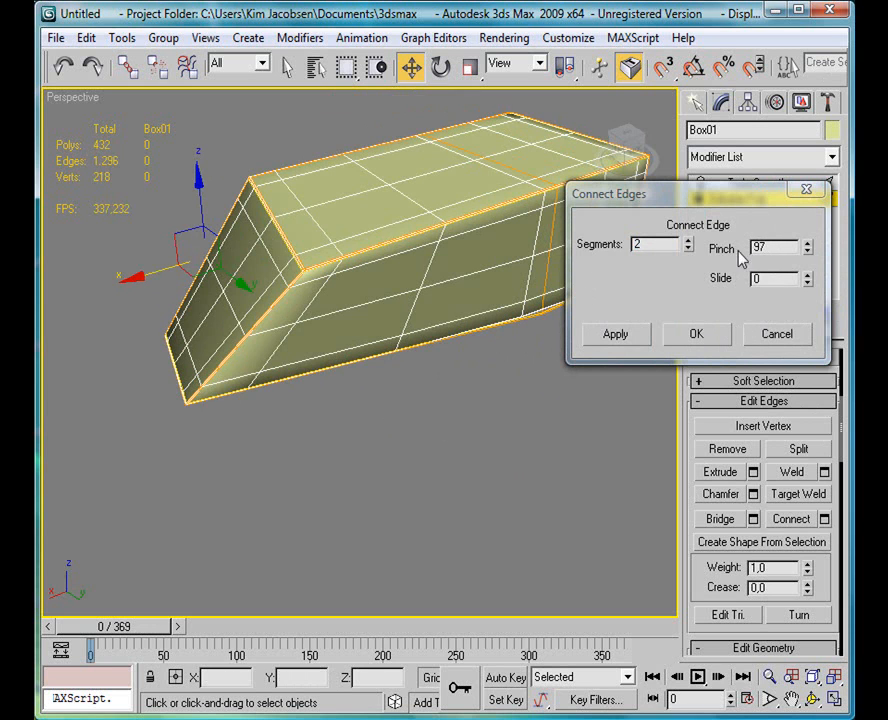
middle_drag(497, 342, 511, 384)
scroll(503, 358, up, 3)
alt+middle_drag(352, 330, 513, 345)
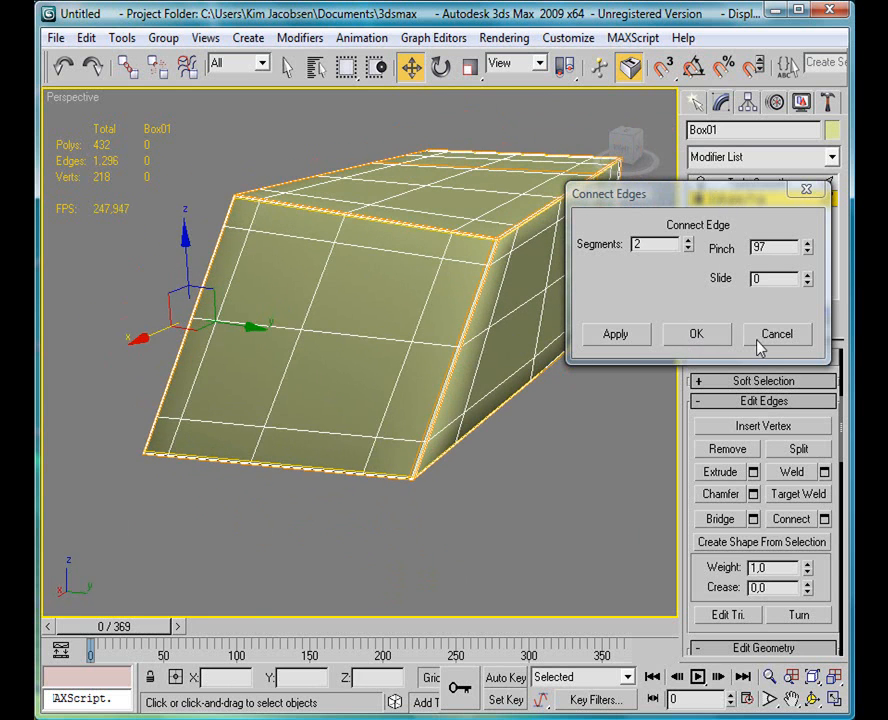
click(697, 336)
Examine the smoothed corners and edges at both ends of the box up close.
alt+middle_drag(538, 456, 517, 307)
scroll(597, 305, up, 4)
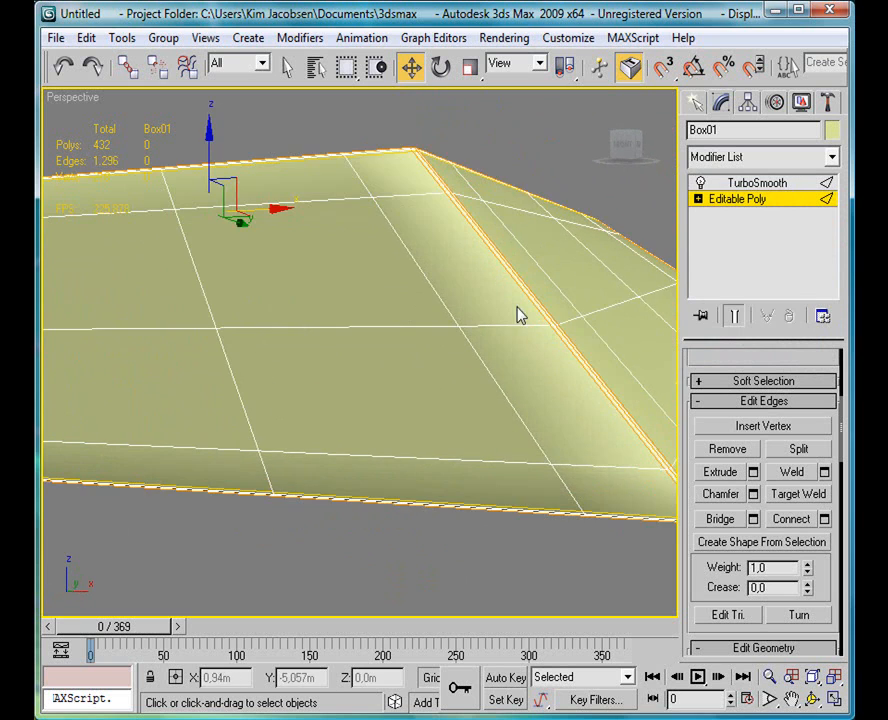
scroll(476, 298, down, 4)
alt+middle_drag(444, 323, 400, 509)
scroll(440, 430, down, 3)
middle_drag(305, 419, 319, 403)
scroll(222, 441, up, 3)
alt+middle_drag(345, 484, 291, 410)
middle_drag(272, 288, 432, 397)
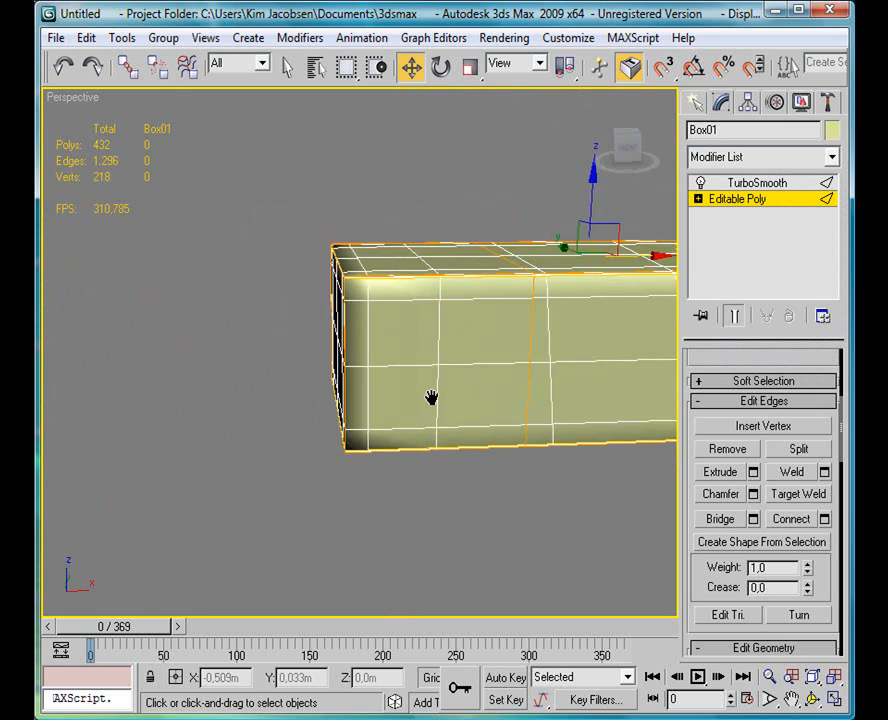
scroll(386, 298, up, 5)
middle_drag(386, 282, 318, 290)
scroll(322, 291, down, 5)
middle_drag(363, 352, 369, 398)
scroll(330, 396, up, 3)
scroll(284, 384, up, 2)
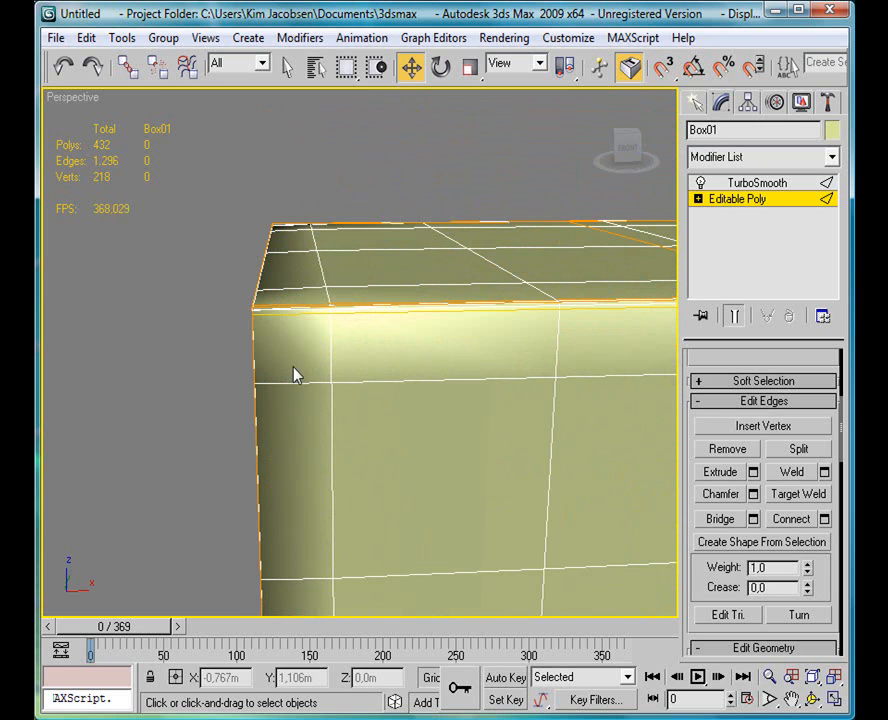
scroll(398, 377, down, 2)
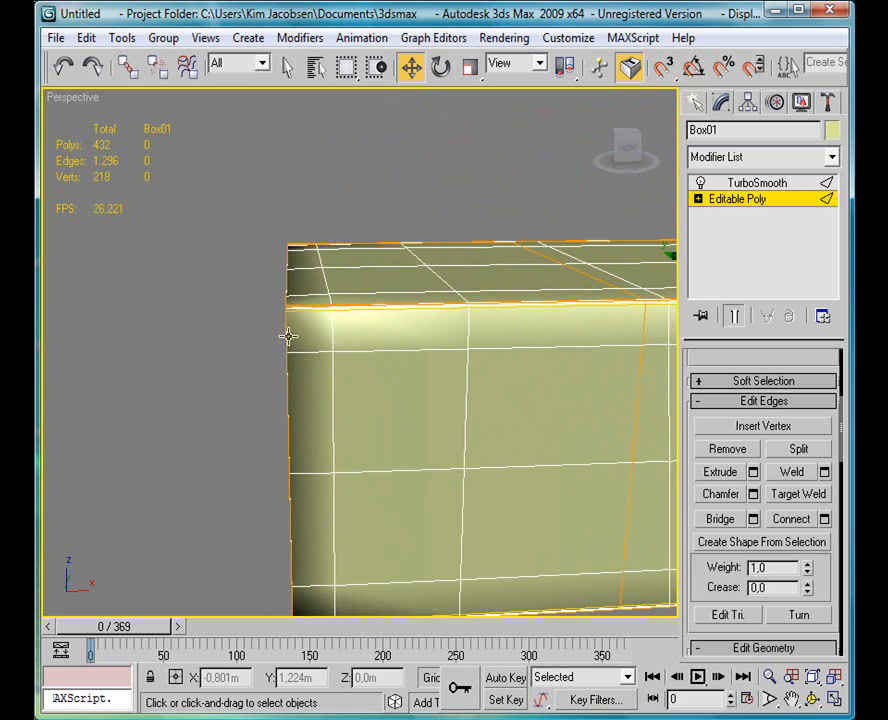
scroll(378, 308, down, 2)
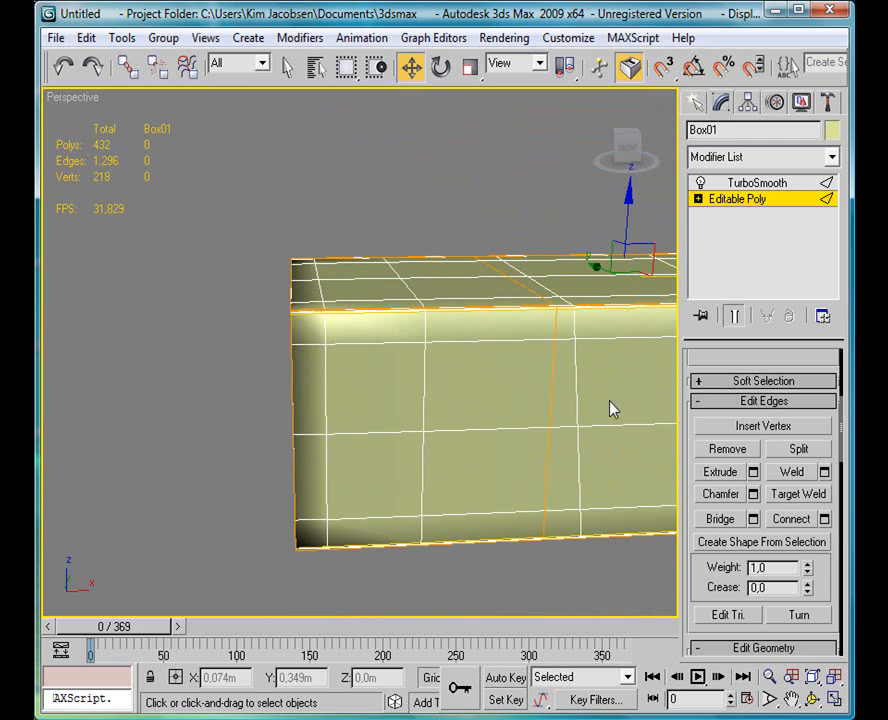
Select the edge loop nearest the negative X end and slide it about 0.431 m along negative X, close to that end.
click(556, 398)
middle_drag(555, 437, 513, 421)
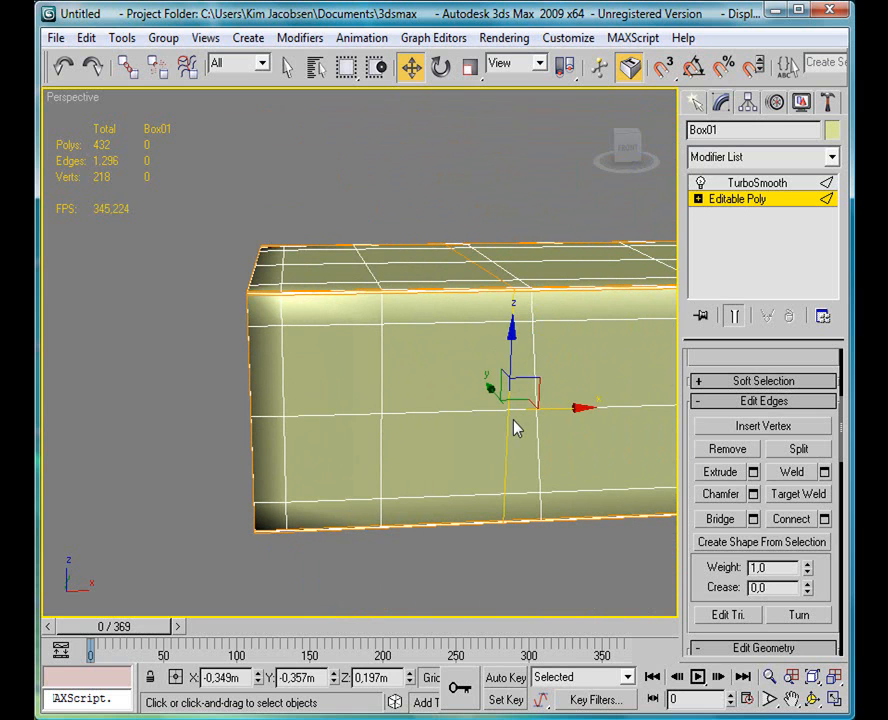
key(alt+l)
drag(522, 358, 323, 345)
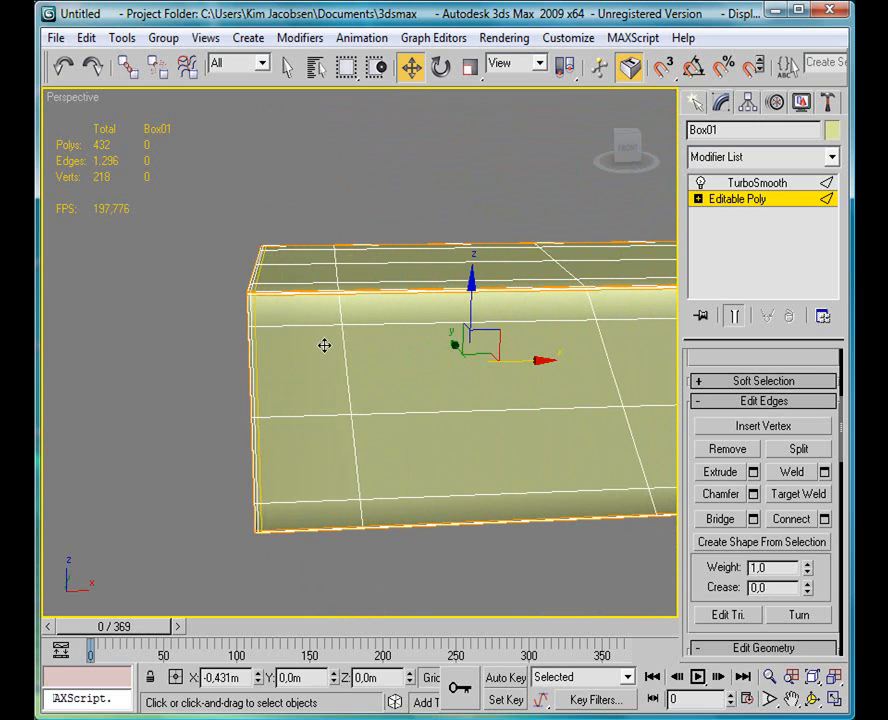
click(147, 374)
Inspect the sharpened, smoothed box from all sides and at different distances.
alt+middle_drag(194, 405, 342, 392)
scroll(342, 392, down, 3)
alt+middle_drag(421, 414, 555, 442)
middle_drag(555, 442, 316, 435)
scroll(494, 435, up, 3)
alt+middle_drag(494, 435, 478, 415)
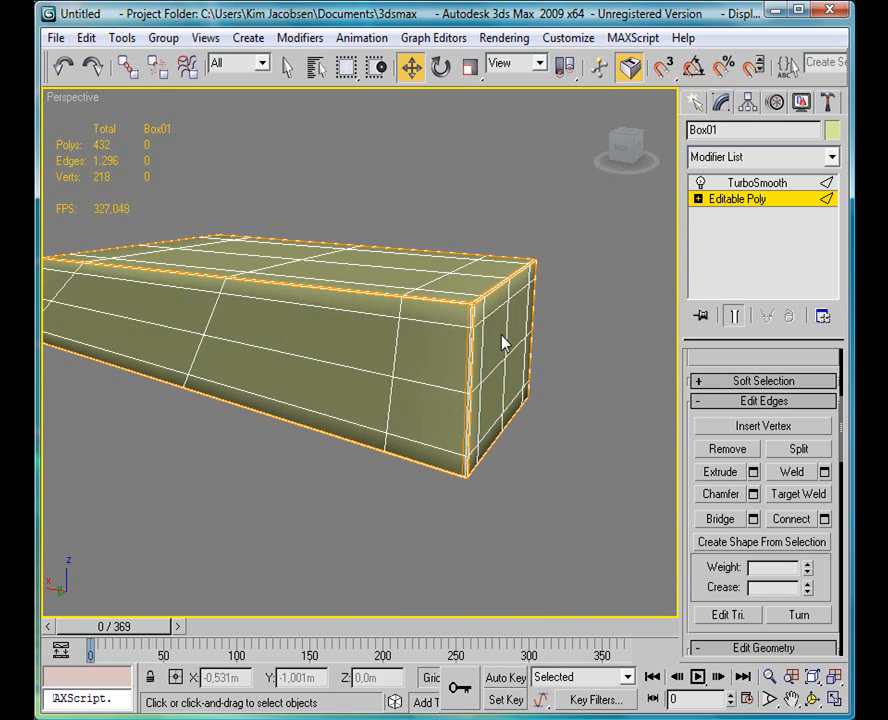
alt+middle_drag(420, 347, 444, 304)
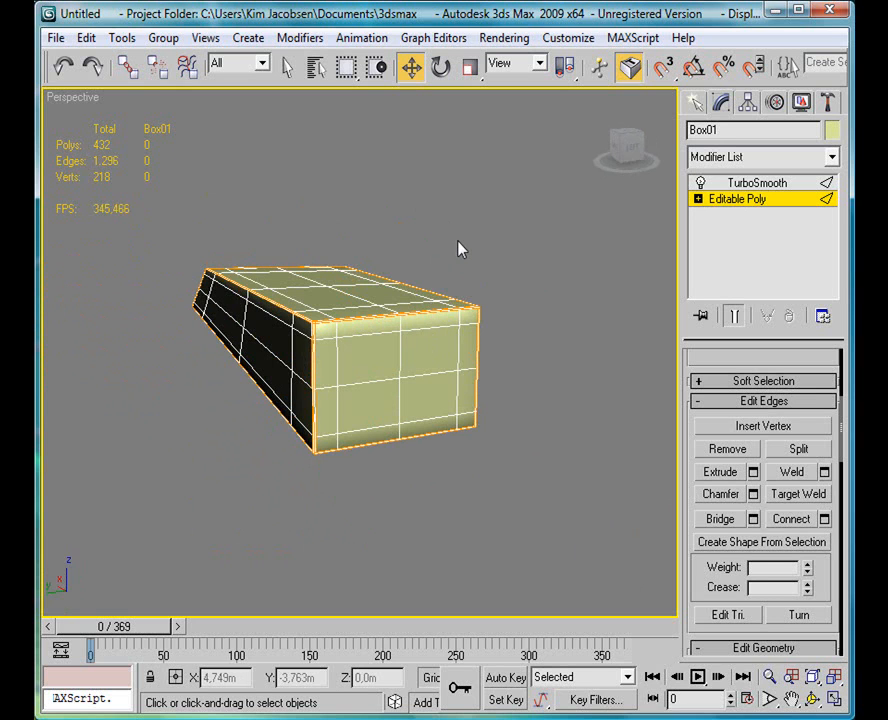
alt+middle_drag(446, 313, 377, 352)
scroll(424, 333, down, 3)
scroll(436, 337, up, 4)
scroll(437, 339, down, 2)
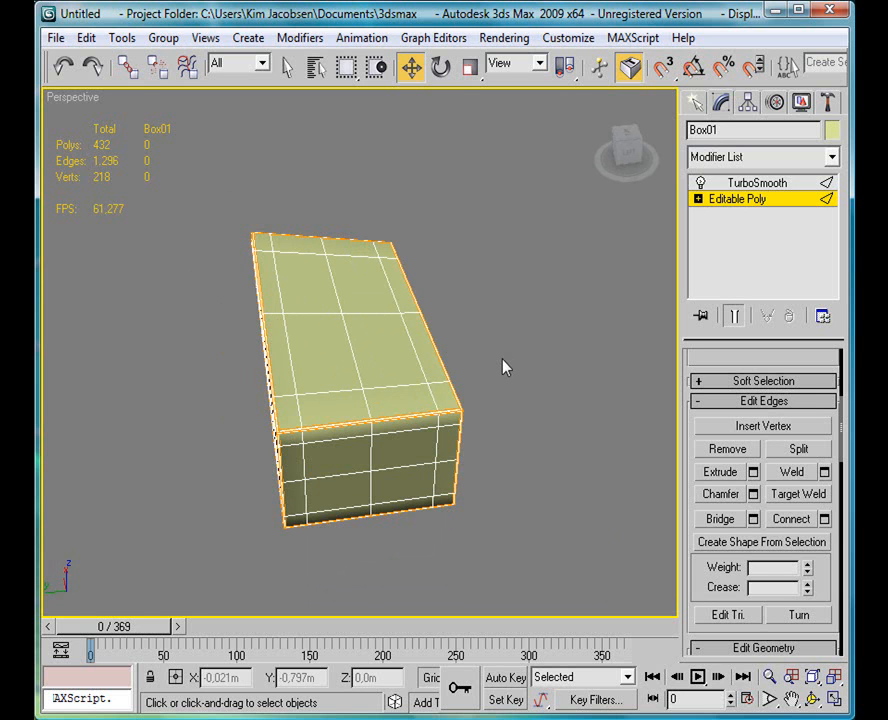
alt+middle_drag(533, 371, 440, 375)
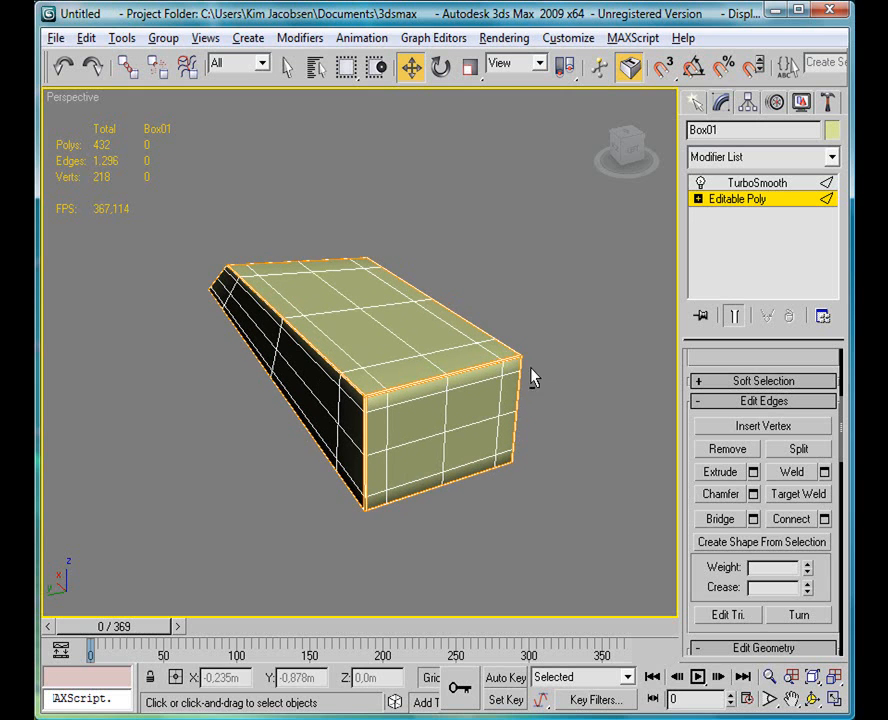